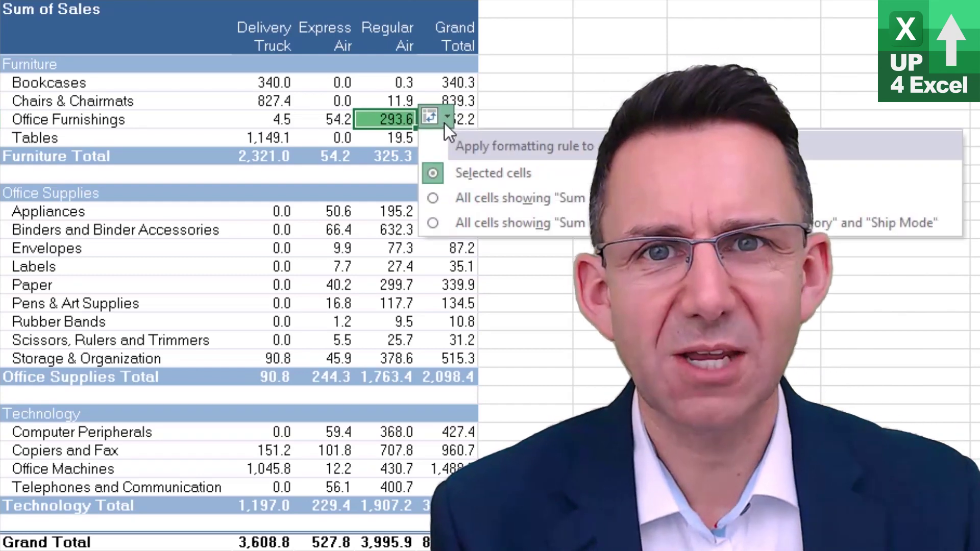
# - Limit the colour scale to the Product Category and Ship Mode values, leaving the Grand Total column uncoloured
pyautogui.click(526, 199)
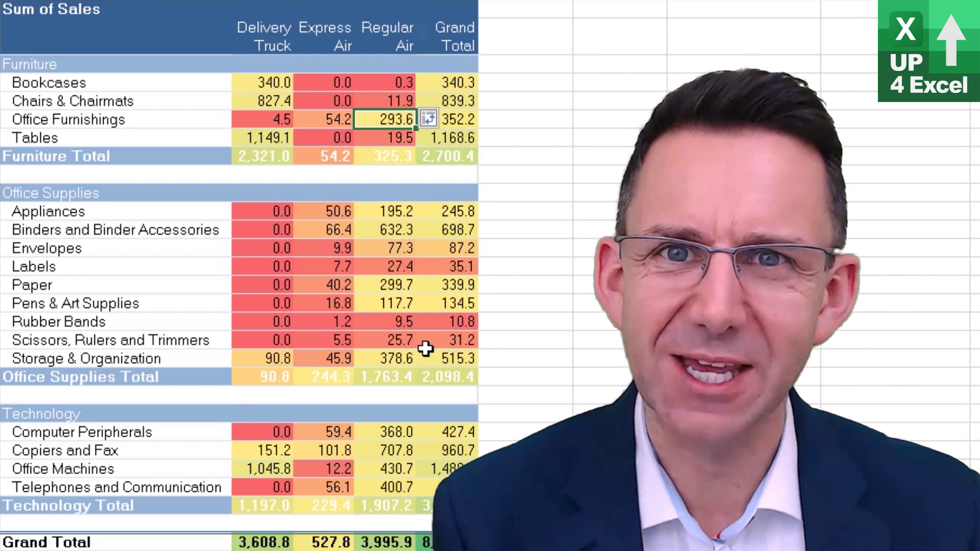
pyautogui.click(444, 118)
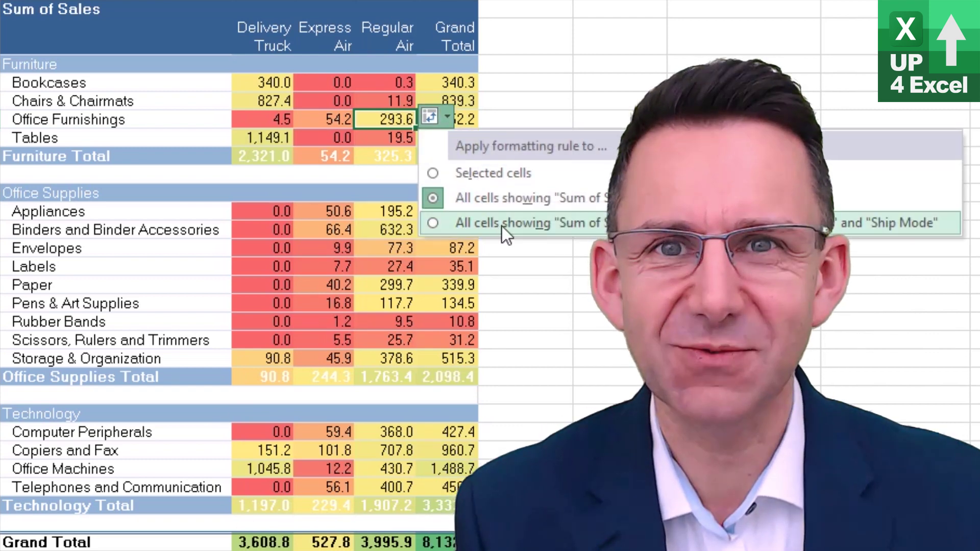
pyautogui.click(501, 225)
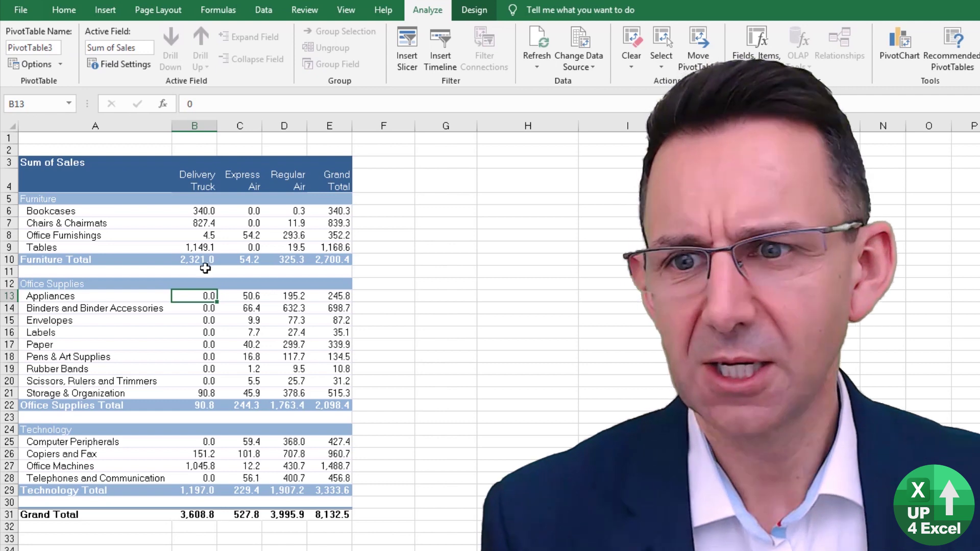
# - Apply a Green–Yellow–Red colour scale to the Furniture Total Delivery Truck cell (2,321.0)
pyautogui.click(185, 256)
pyautogui.moveTo(195, 261)
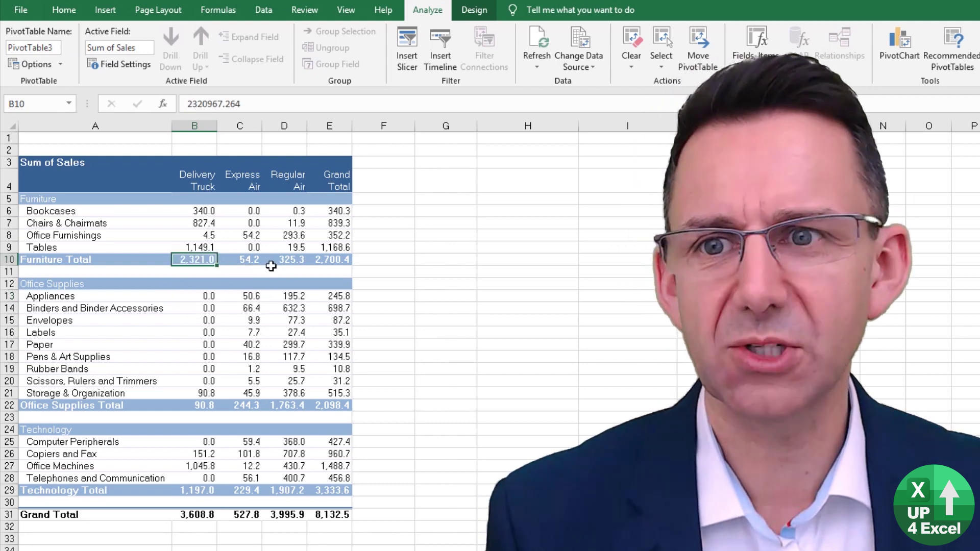
pyautogui.click(63, 9)
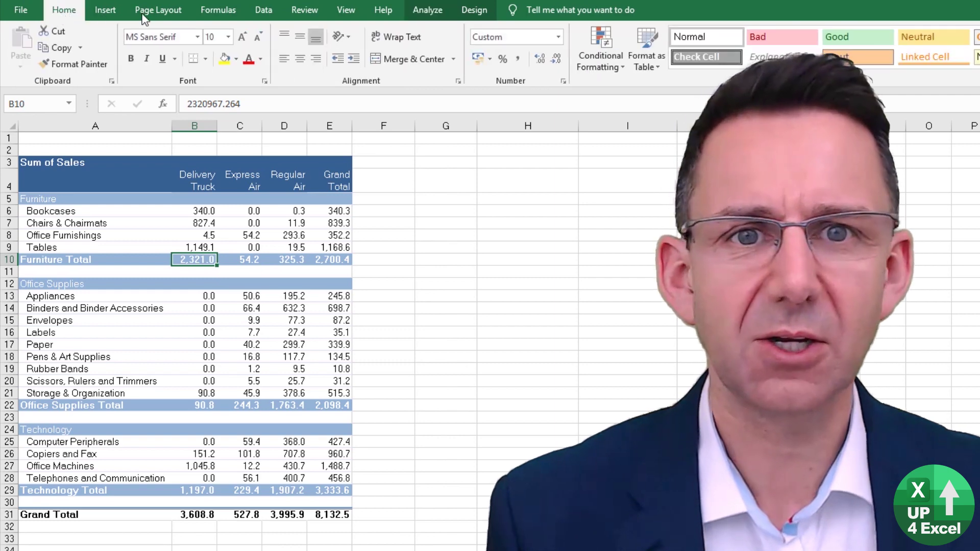
pyautogui.click(561, 69)
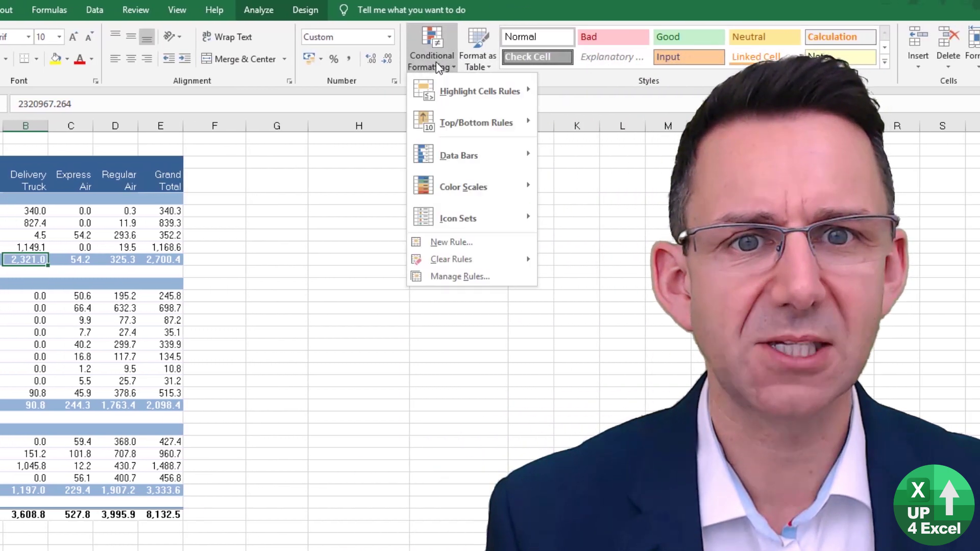
pyautogui.moveTo(479, 191)
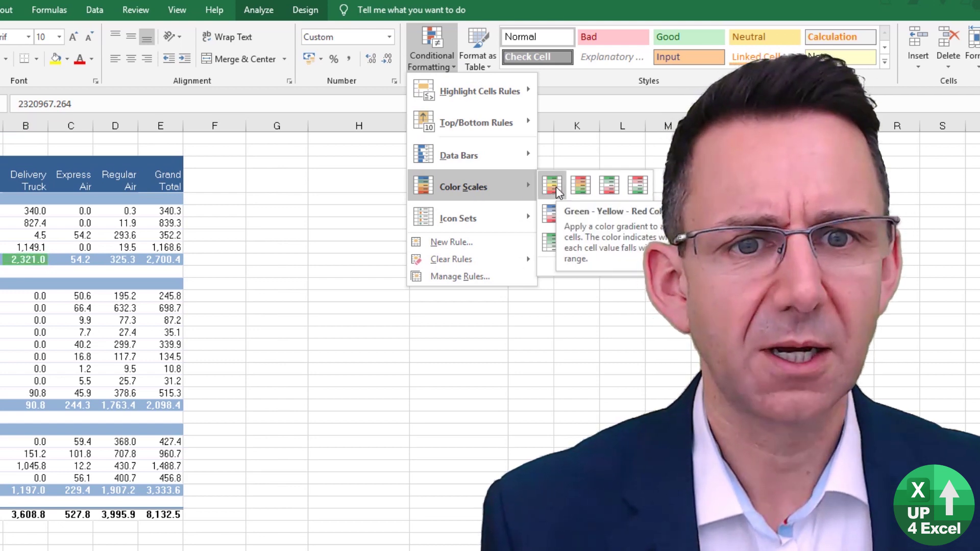
pyautogui.click(555, 186)
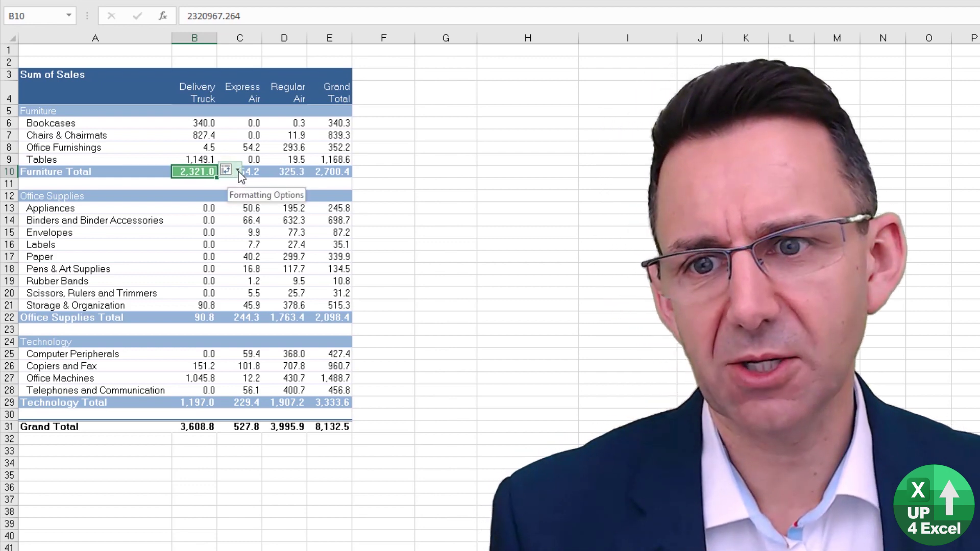
# - Apply the colour scale to all cells showing Sum of Sales values, including every grand total
pyautogui.click(238, 172)
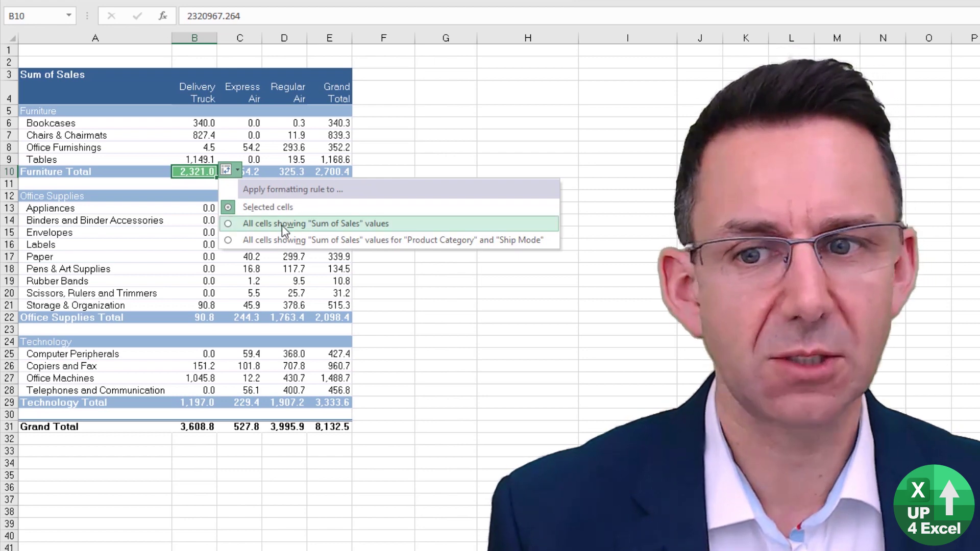
pyautogui.click(282, 225)
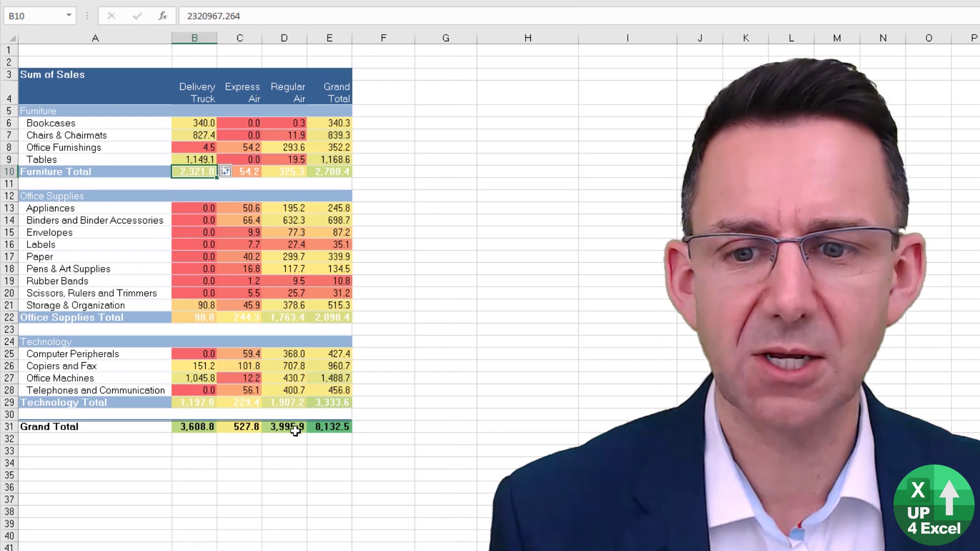
pyautogui.moveTo(325, 428)
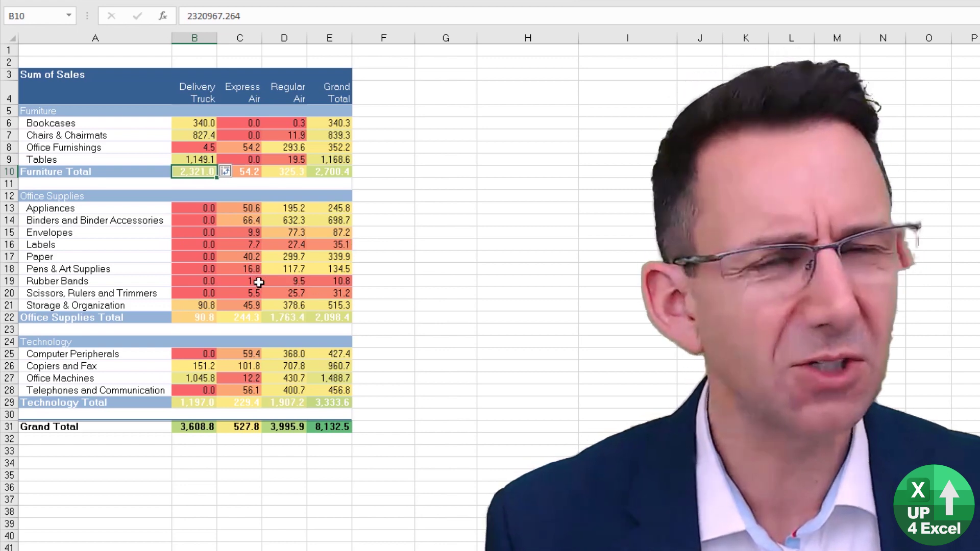
# - Restrict the colour scale to the Product Category and Ship Mode values, then check several cells
pyautogui.click(226, 171)
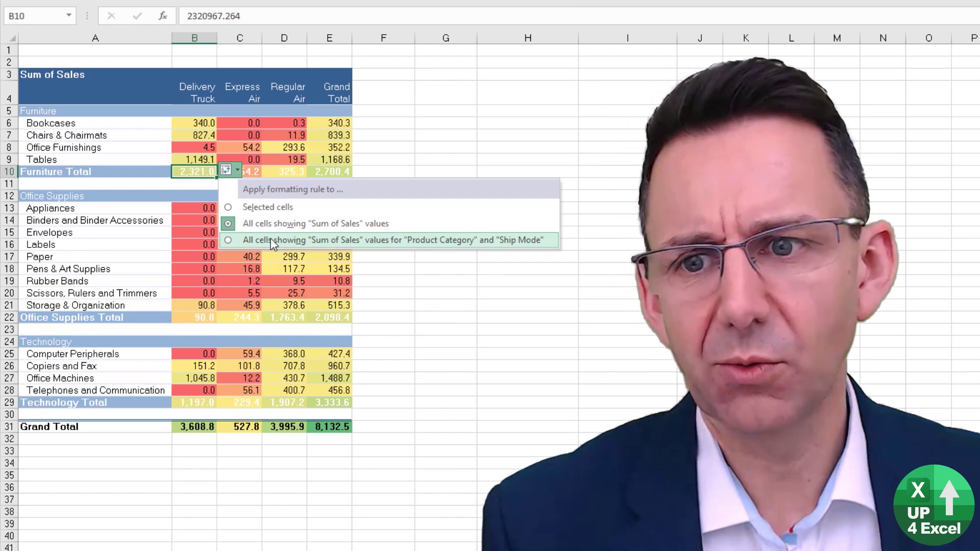
pyautogui.click(272, 240)
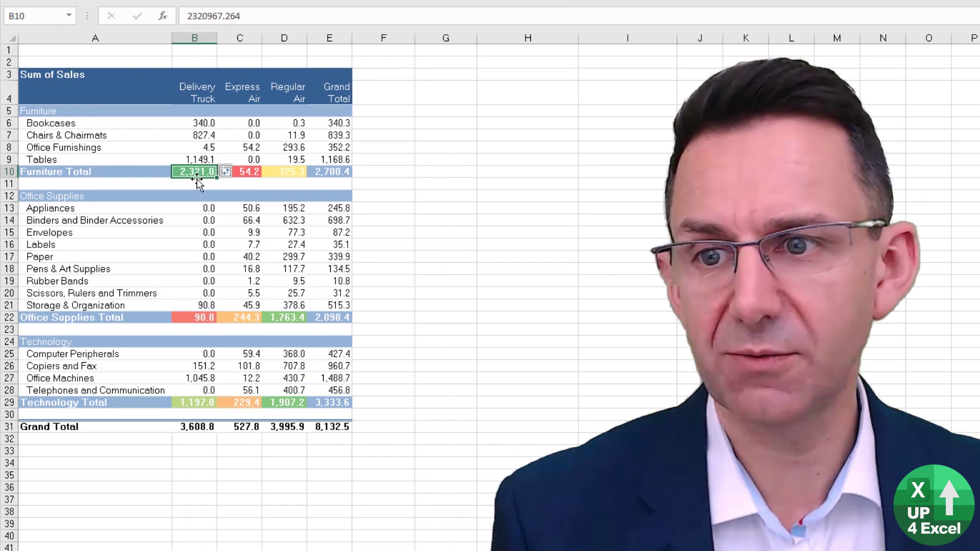
pyautogui.moveTo(202, 173)
pyautogui.click(192, 316)
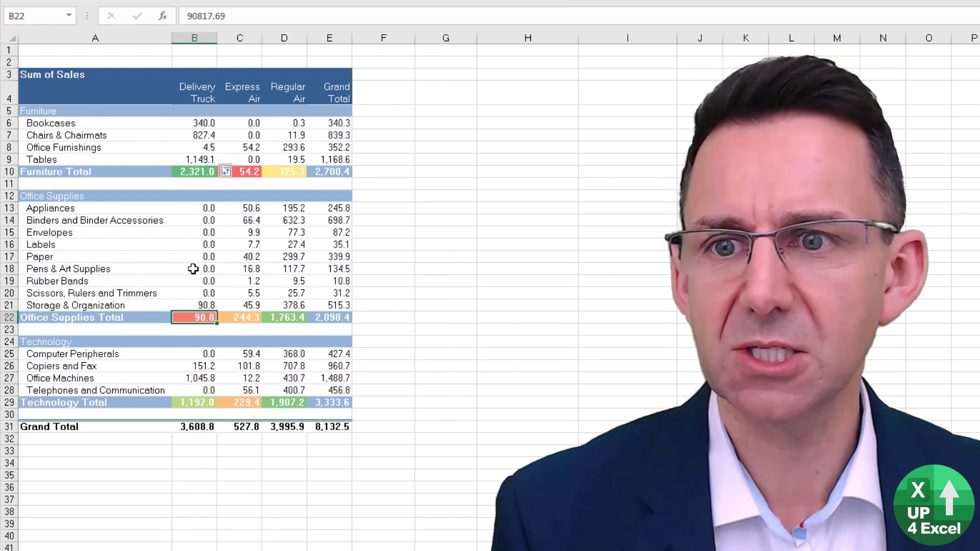
pyautogui.click(272, 247)
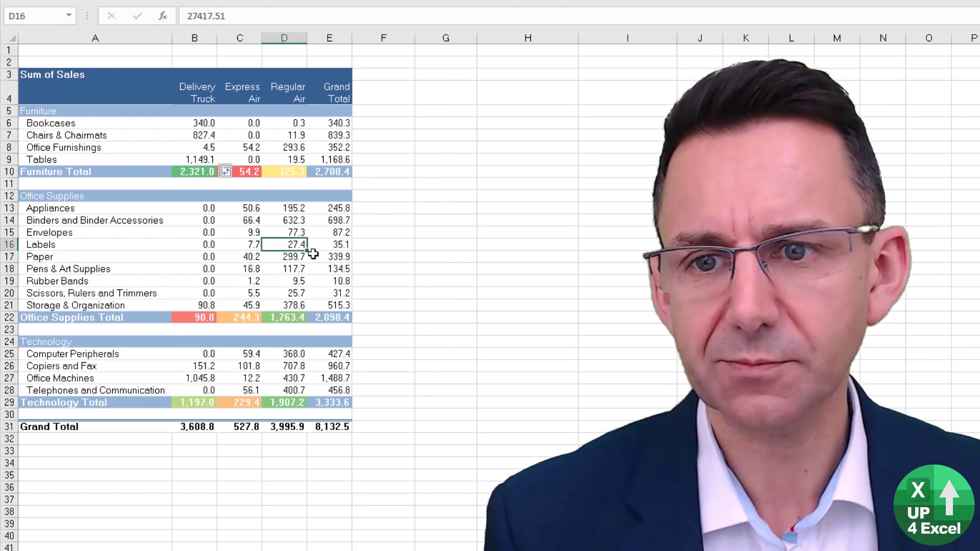
pyautogui.click(322, 138)
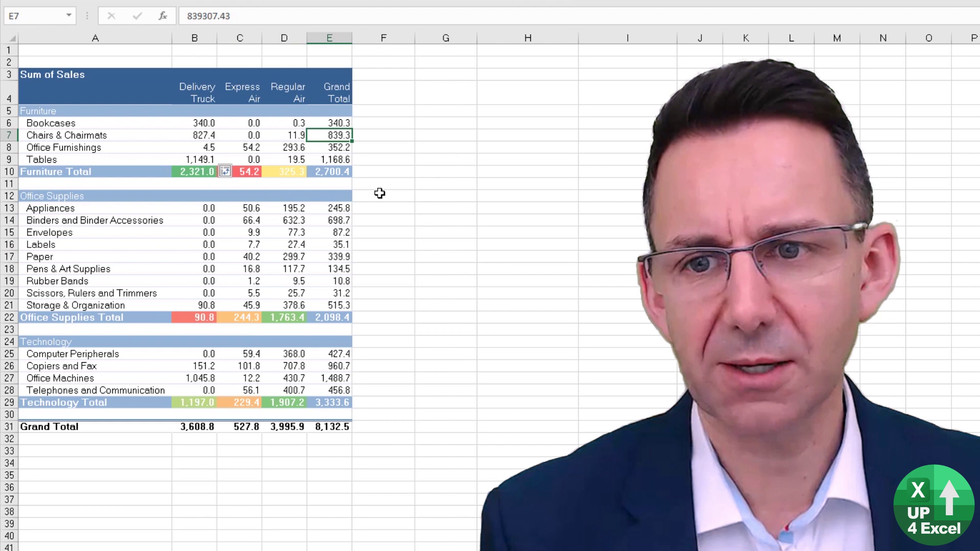
pyautogui.click(379, 193)
# - Leave the rule scope unchanged and refresh the pivot table
pyautogui.click(239, 173)
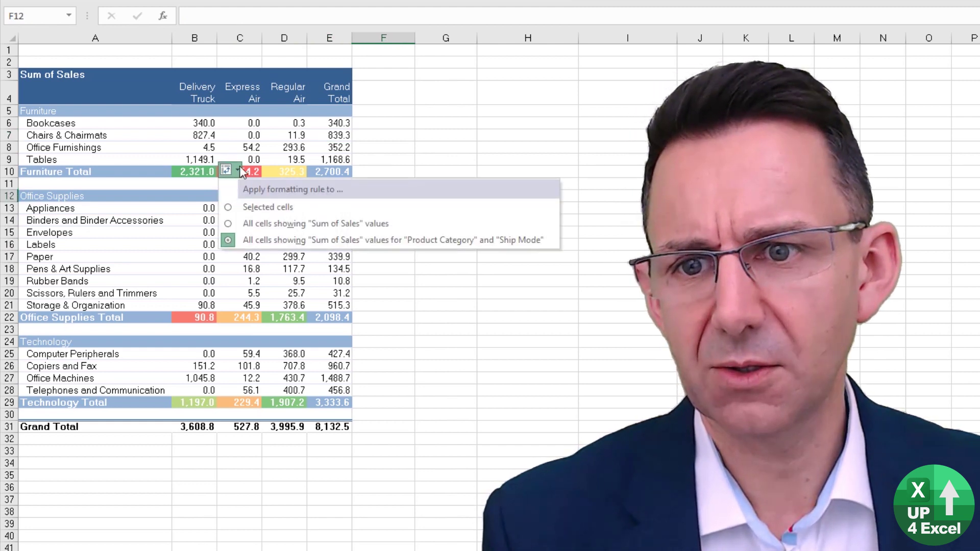
pyautogui.click(240, 167)
pyautogui.click(248, 257)
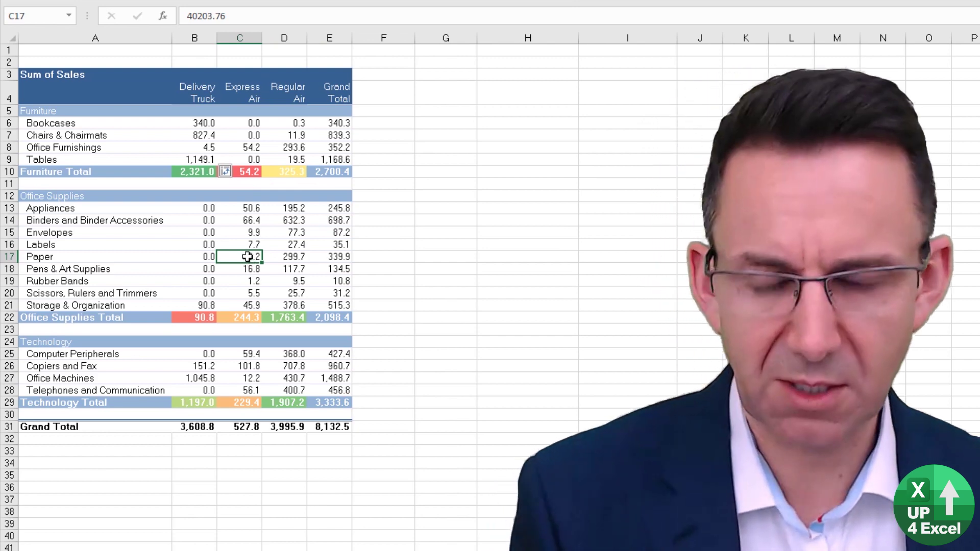
pyautogui.rightClick(247, 257)
pyautogui.click(270, 290)
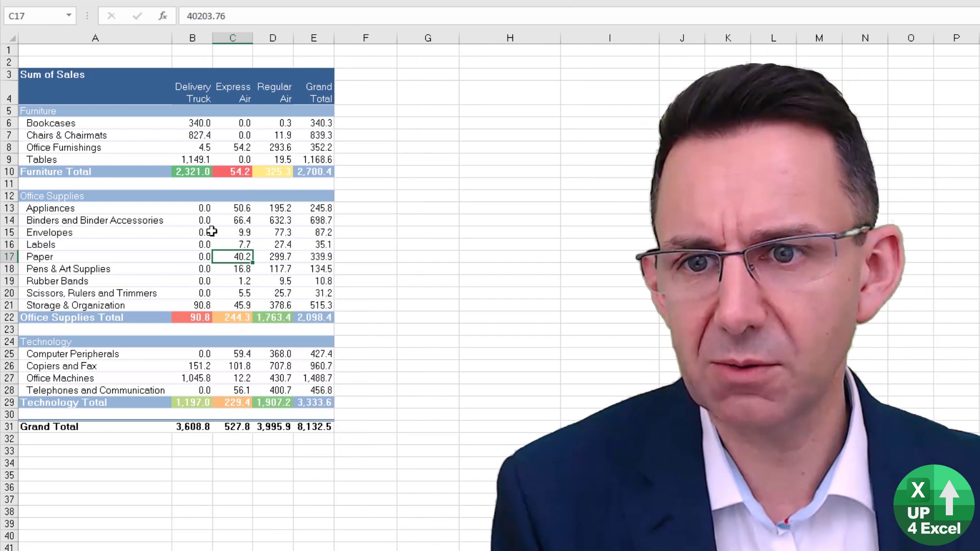
pyautogui.click(199, 229)
pyautogui.moveTo(248, 236)
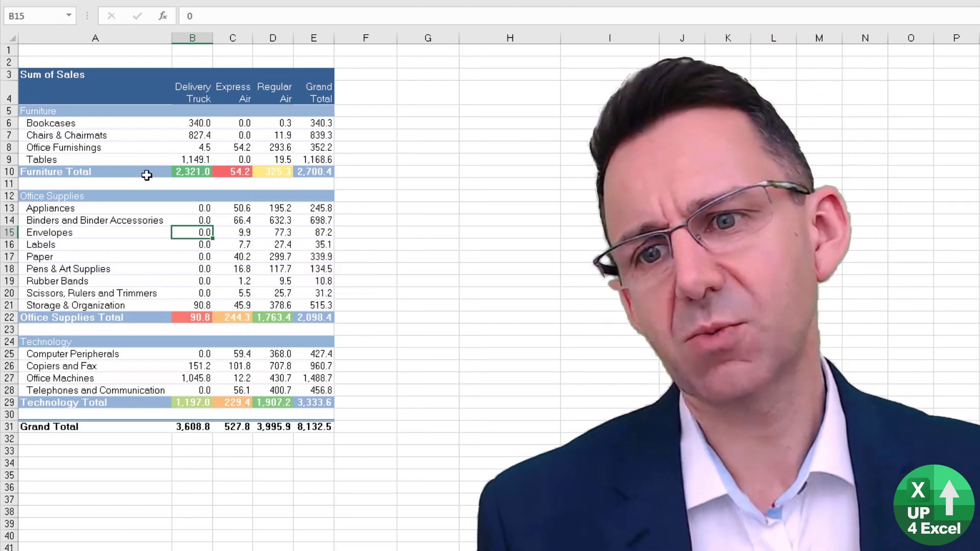
# - Edit the Graded Color Scale rule in Manage Rules to cover all Sum of Sales values, then apply it
pyautogui.click(204, 171)
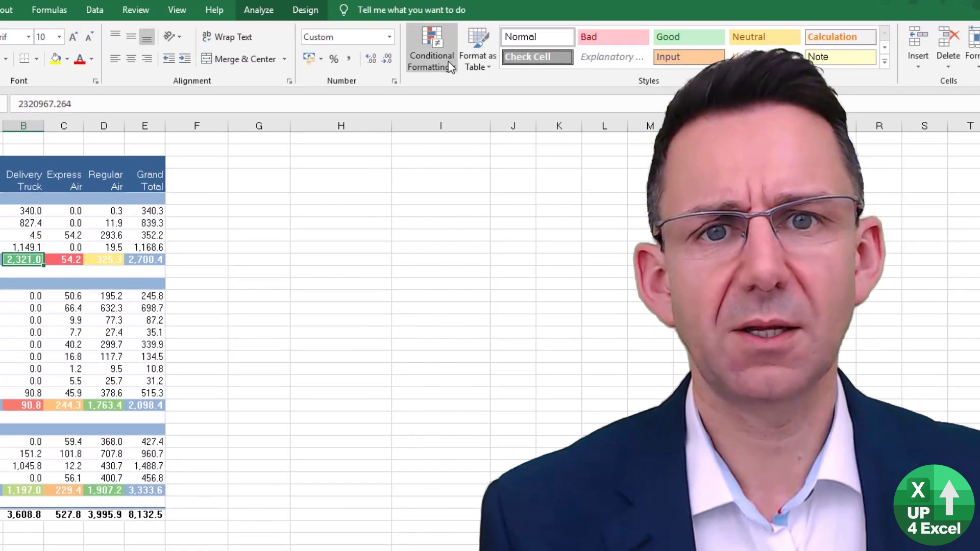
pyautogui.click(432, 56)
pyautogui.click(456, 276)
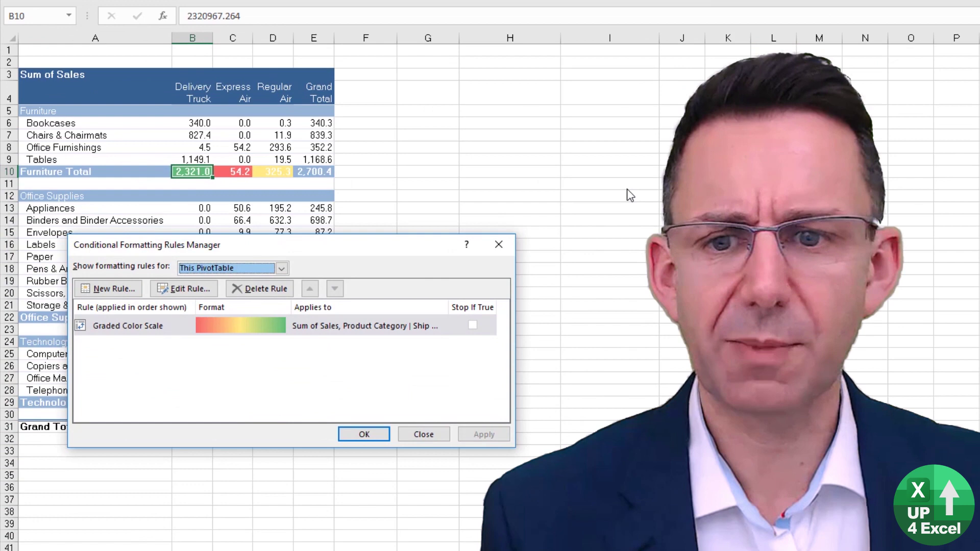
pyautogui.click(146, 335)
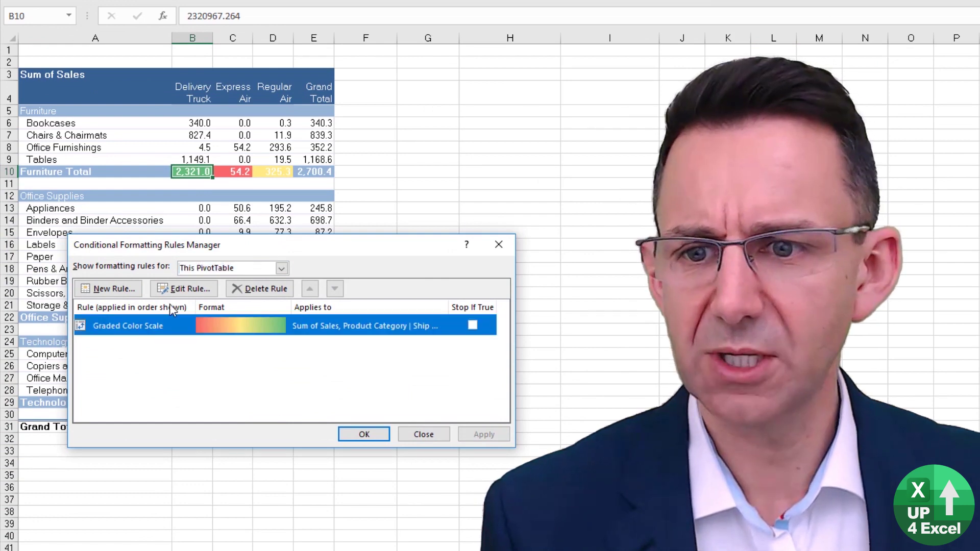
pyautogui.click(183, 289)
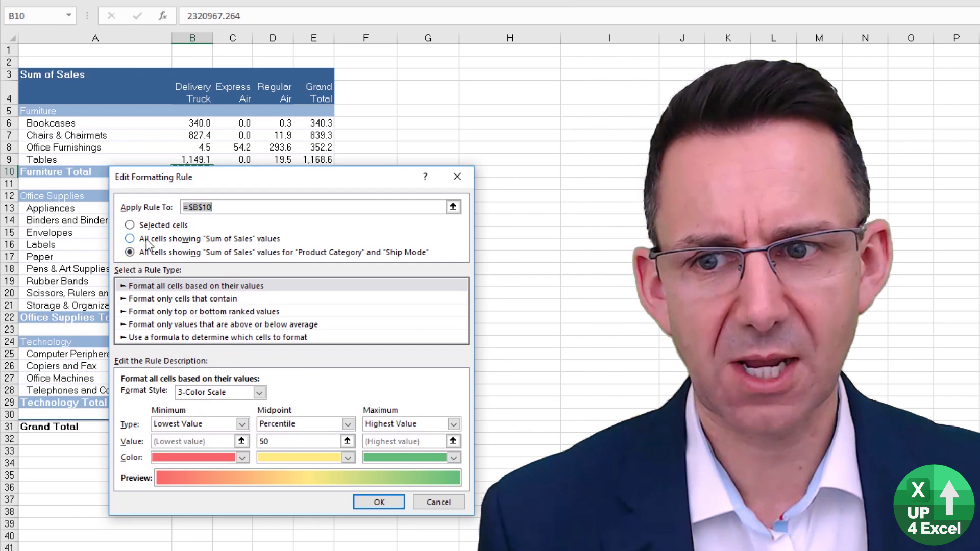
pyautogui.moveTo(228, 177); pyautogui.dragTo(528, 115)
pyautogui.click(418, 178)
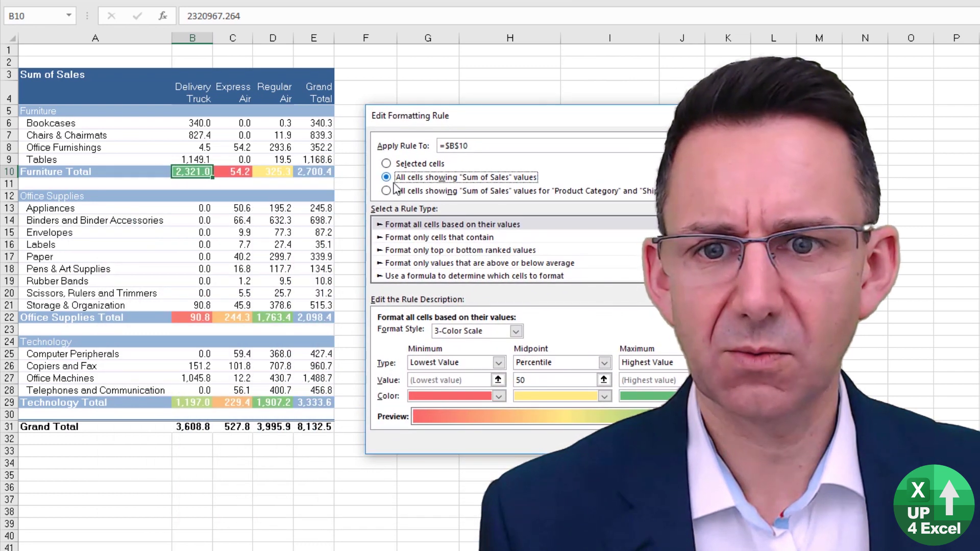
pyautogui.press('Return')
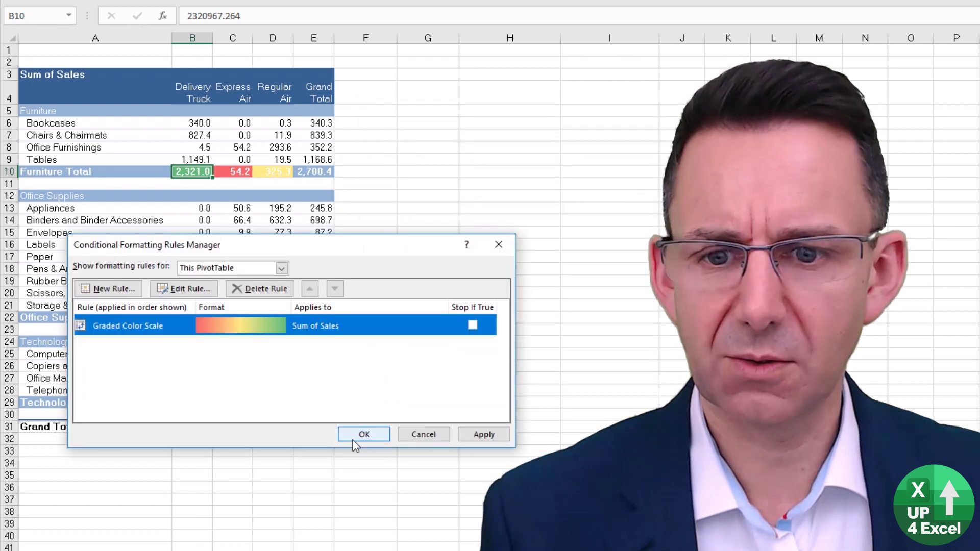
pyautogui.click(354, 440)
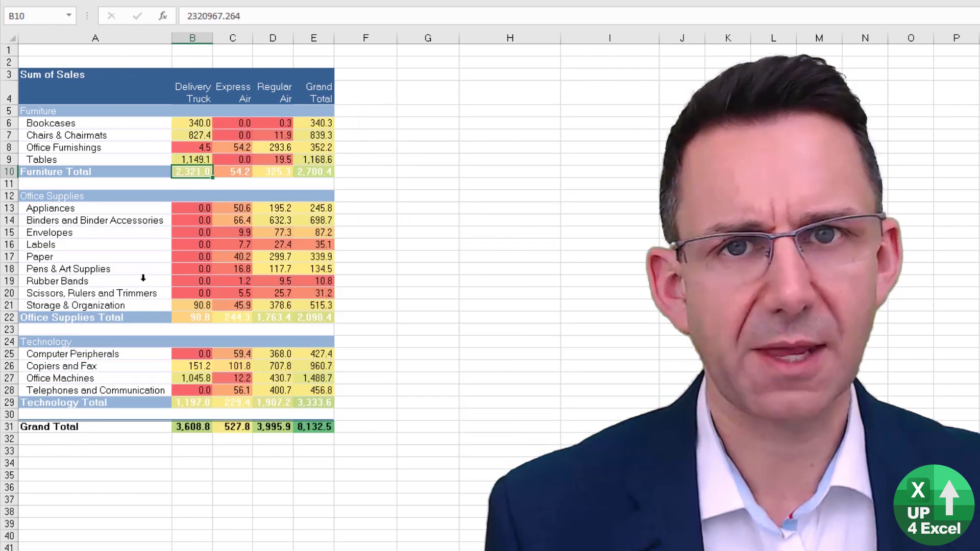
# - Edit the Graded Color Scale rule to apply to Product Category and Ship Mode values only
pyautogui.rightClick(200, 175)
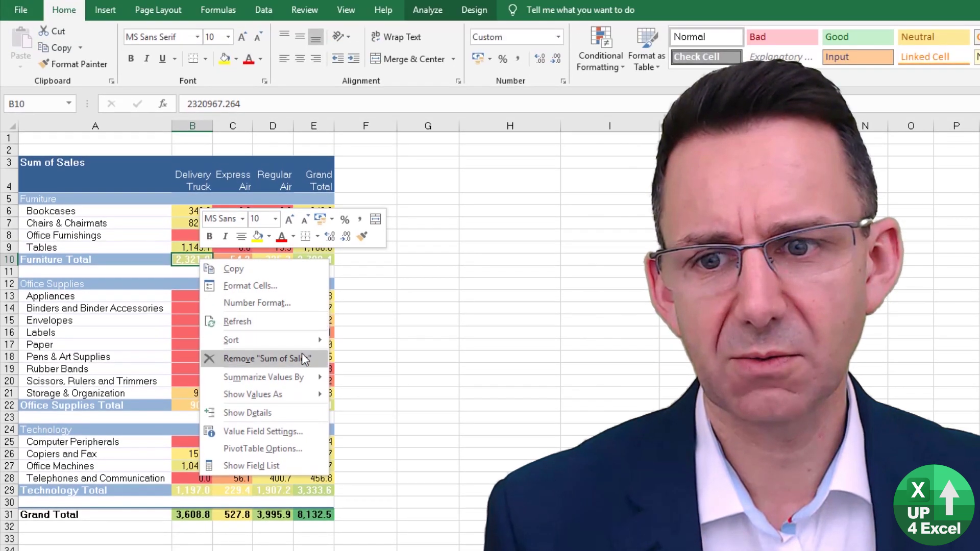
pyautogui.click(601, 52)
pyautogui.click(612, 278)
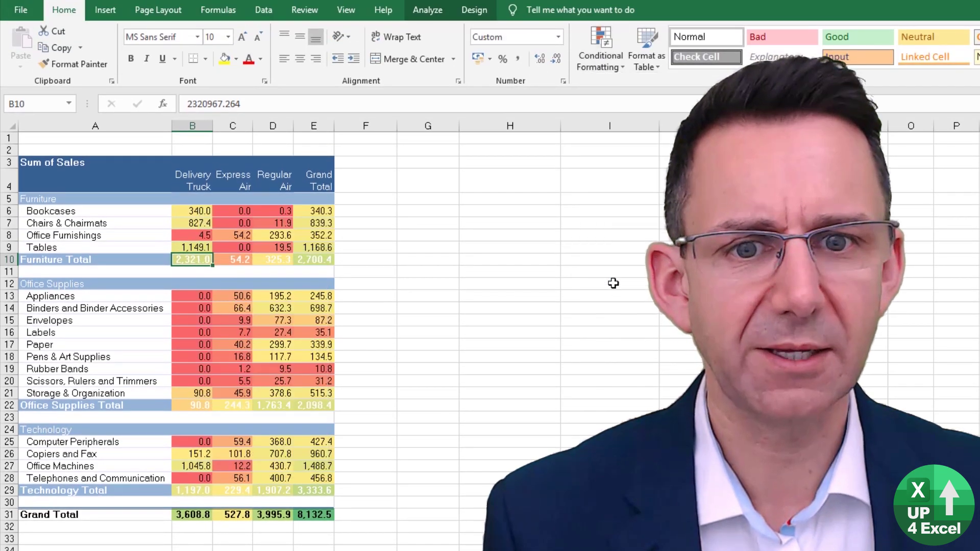
pyautogui.click(153, 414)
pyautogui.click(198, 380)
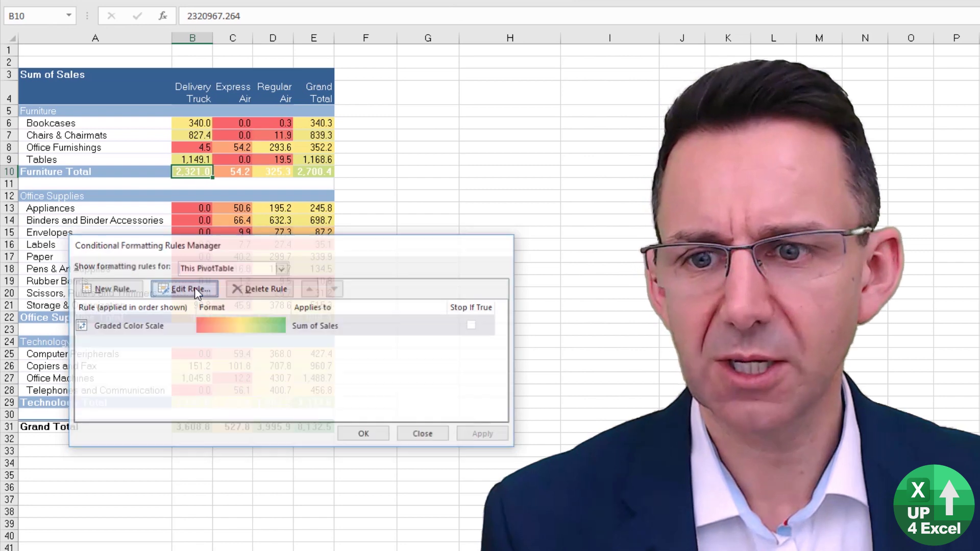
pyautogui.click(129, 252)
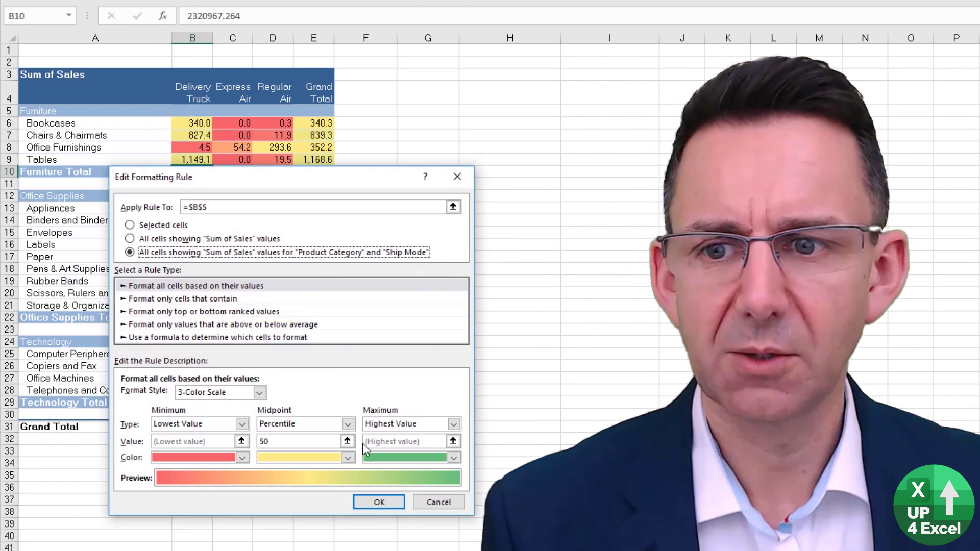
pyautogui.click(386, 503)
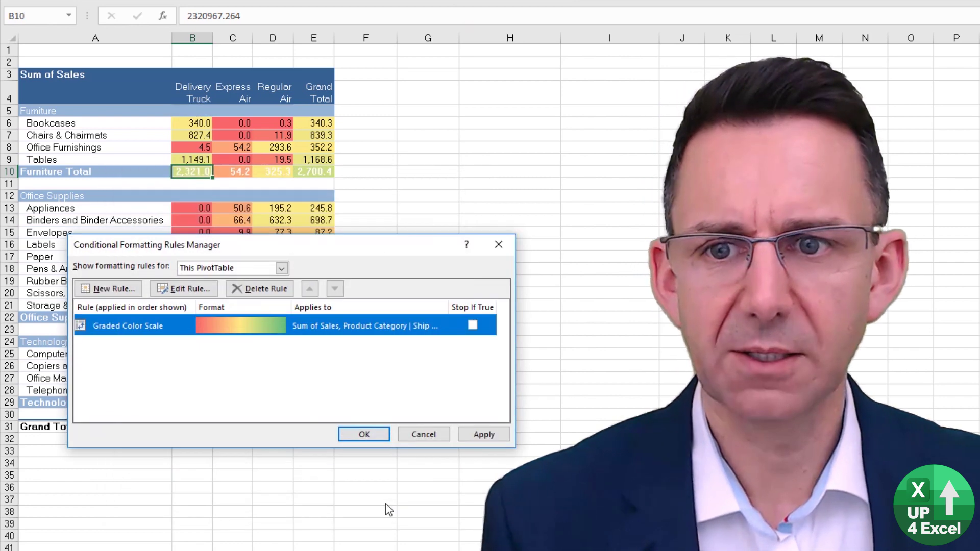
pyautogui.click(475, 436)
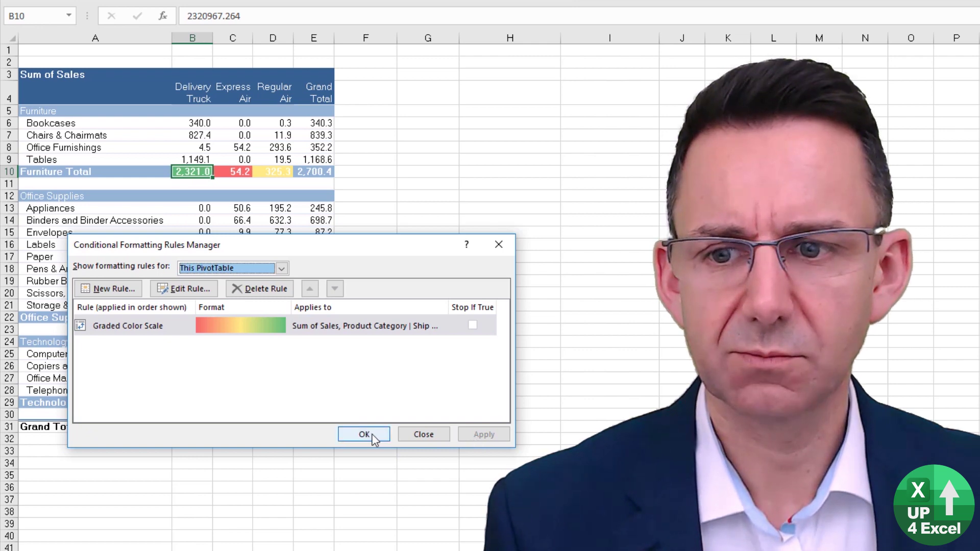
pyautogui.moveTo(291, 240); pyautogui.dragTo(256, 438)
# - Delete the Graded Color Scale rule in the Rules Manager
pyautogui.click(232, 478)
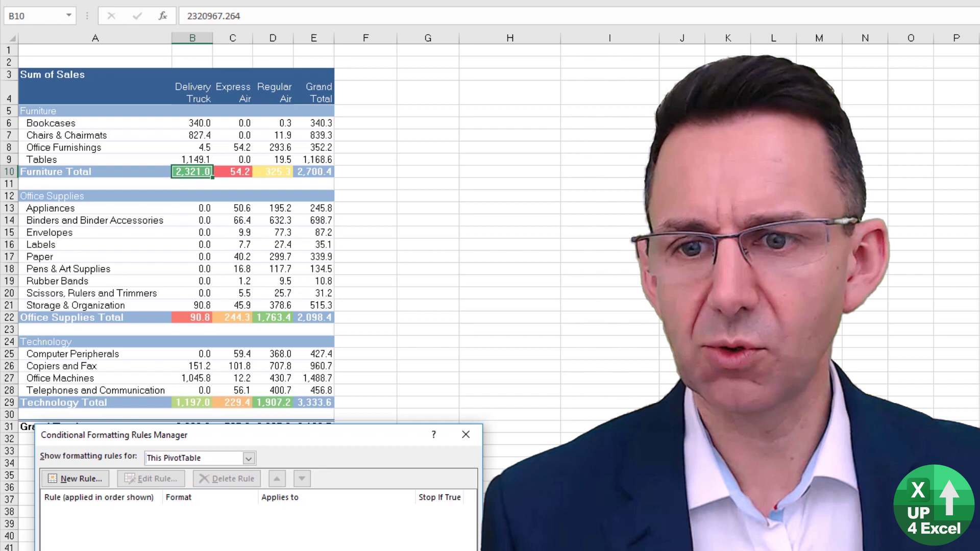
pyautogui.hotkey('alt', 'a')
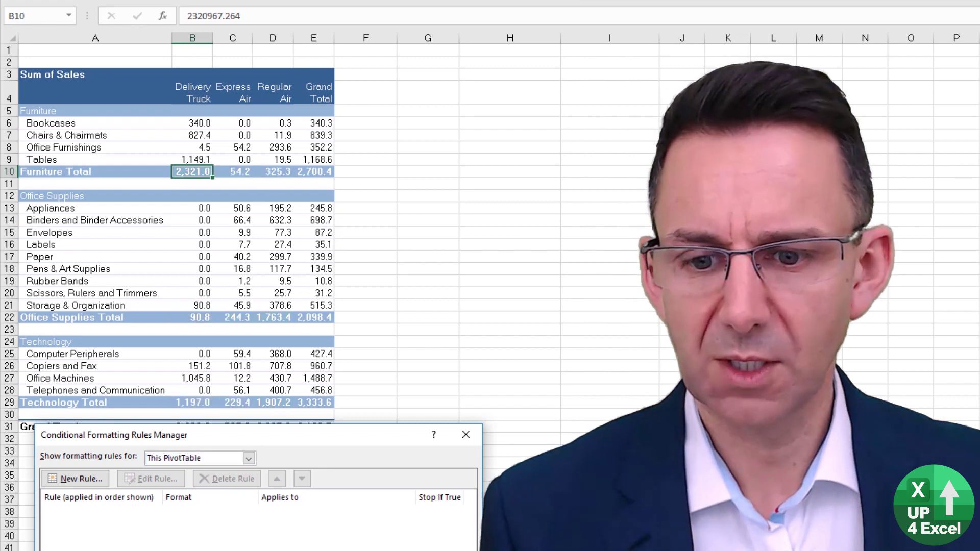
pyautogui.press('Return')
# - Apply a colour scale to Office Furnishings Regular Air and extend it to all Sum of Sales values
pyautogui.click(196, 134)
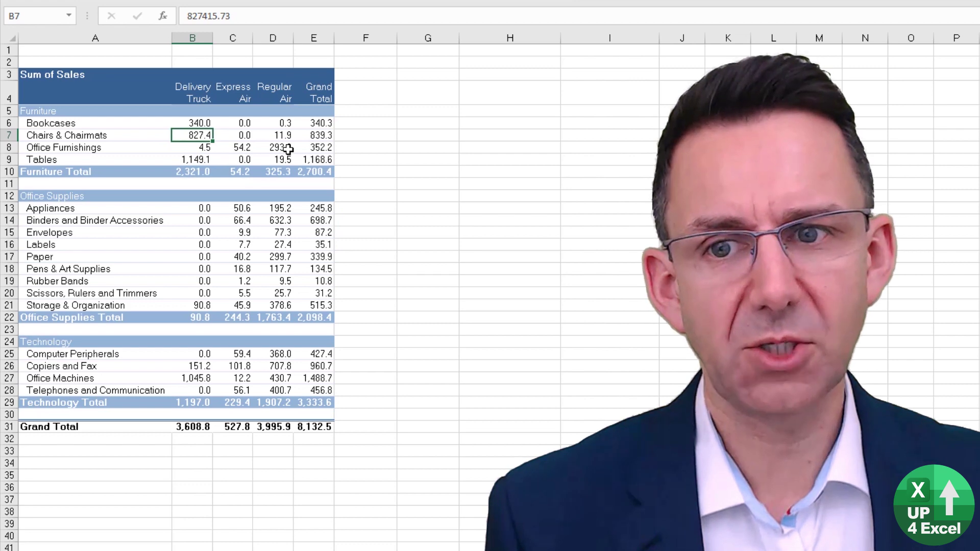
pyautogui.click(288, 149)
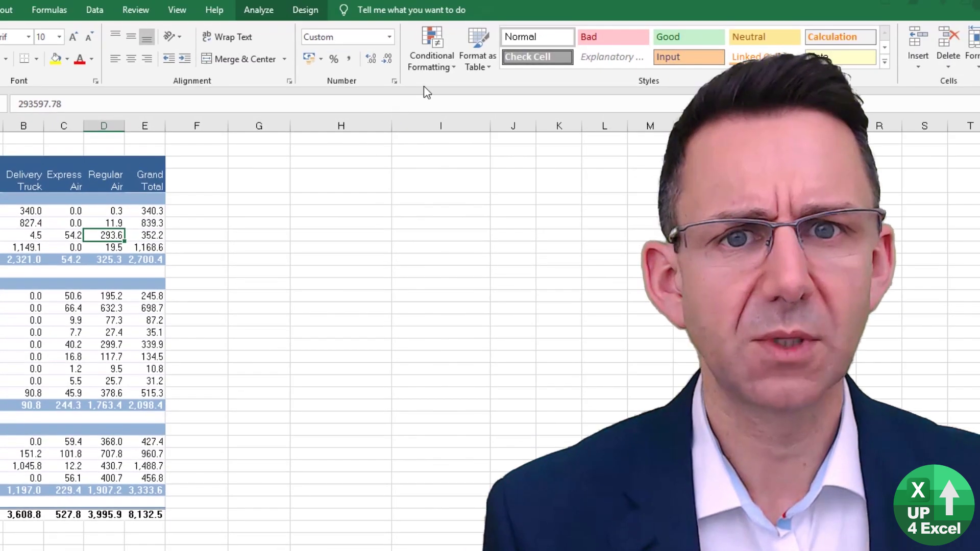
pyautogui.click(431, 56)
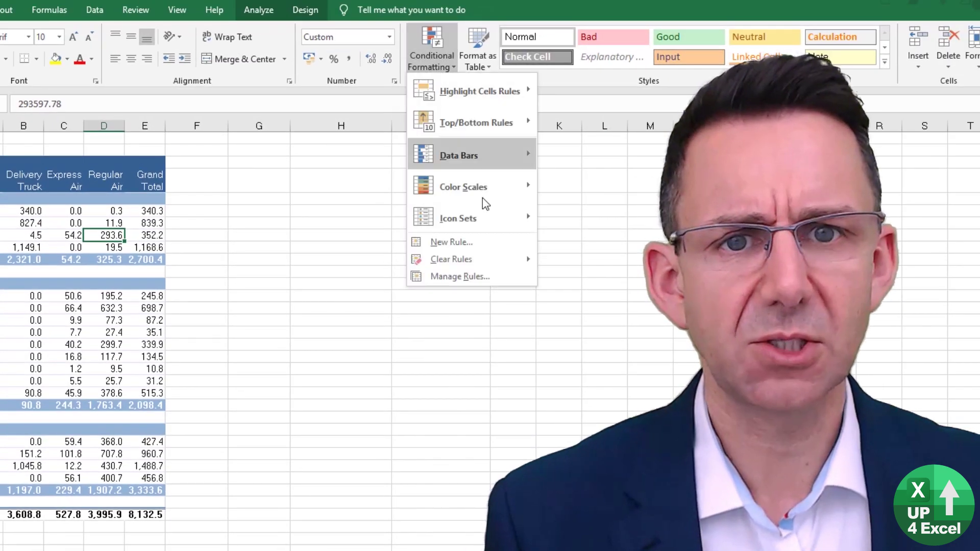
pyautogui.moveTo(491, 185)
pyautogui.click(556, 185)
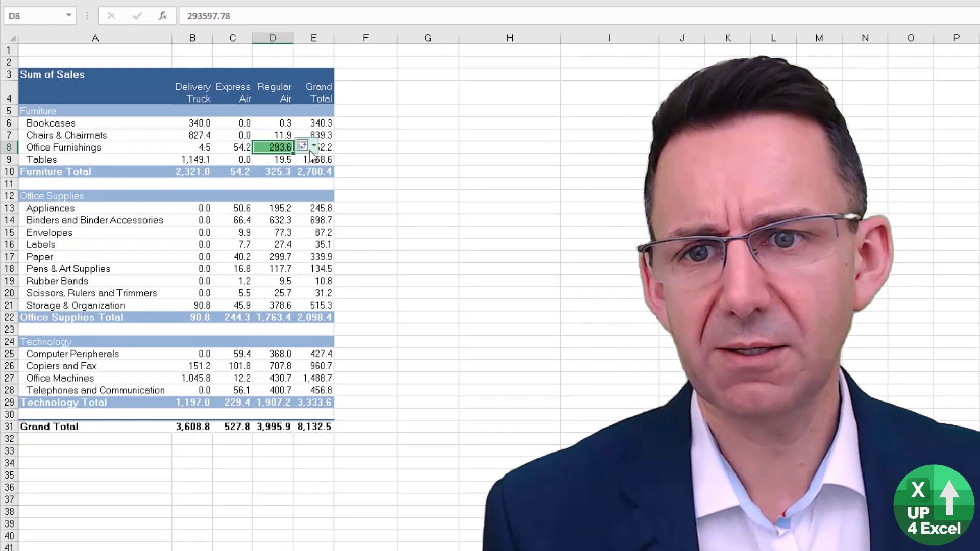
pyautogui.click(311, 149)
pyautogui.click(366, 201)
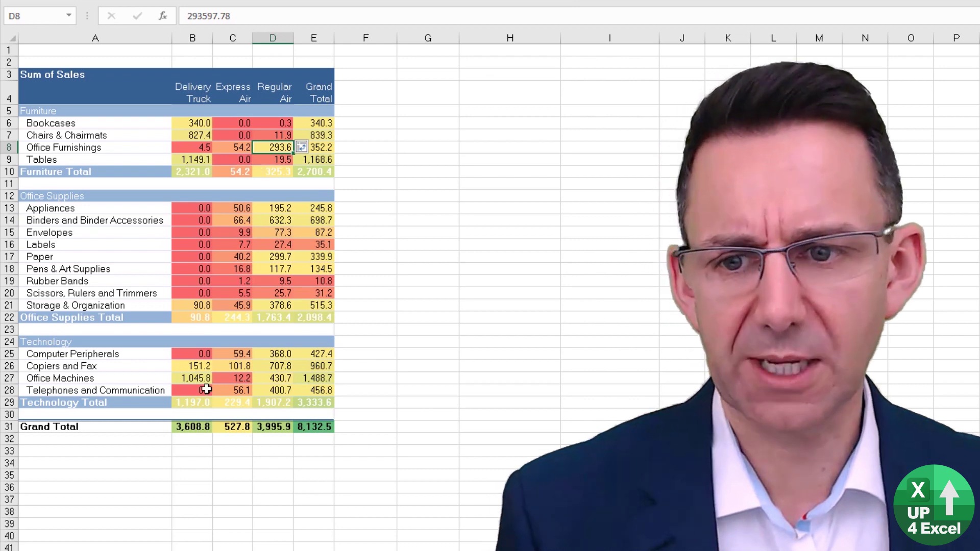
# - Limit the colour scale to the Product Sub-Category and Ship Mode values
pyautogui.click(304, 147)
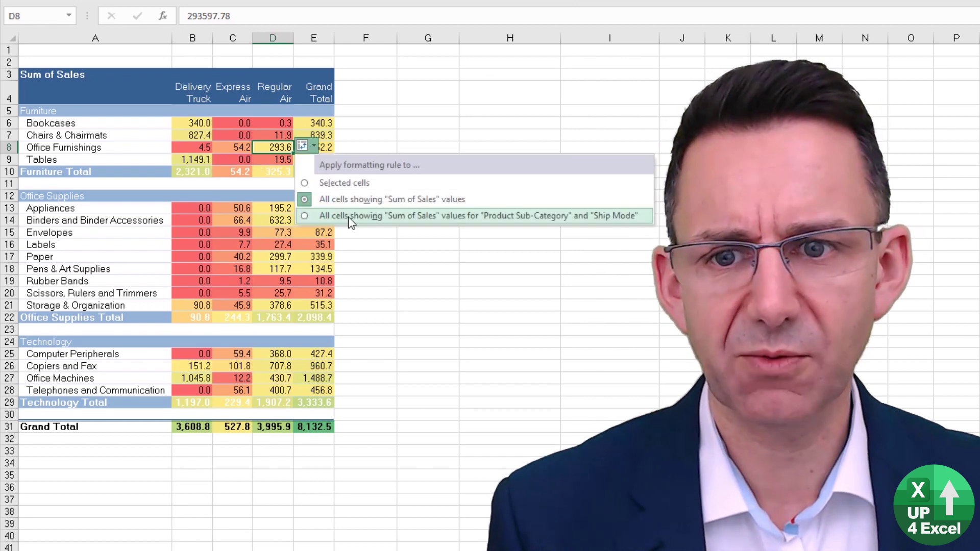
pyautogui.click(352, 217)
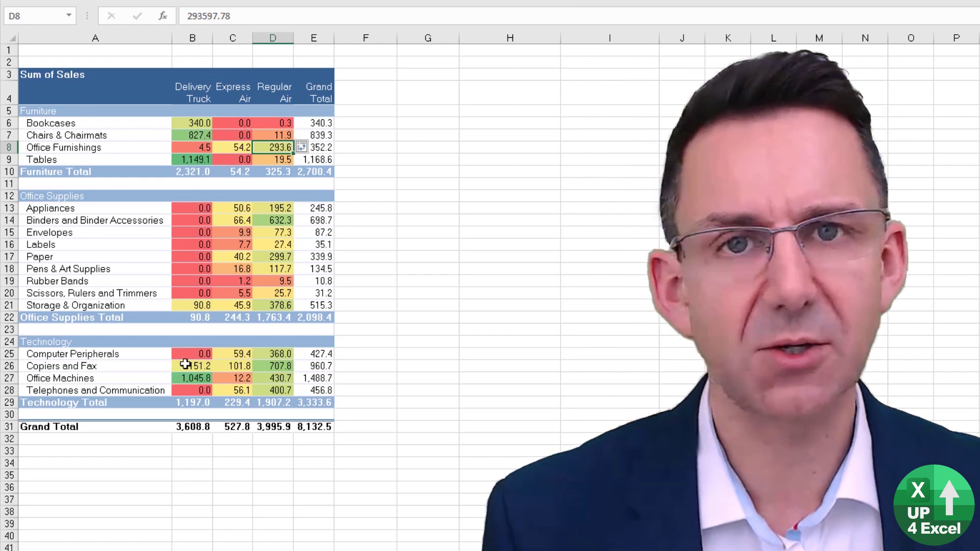
pyautogui.moveTo(198, 348)
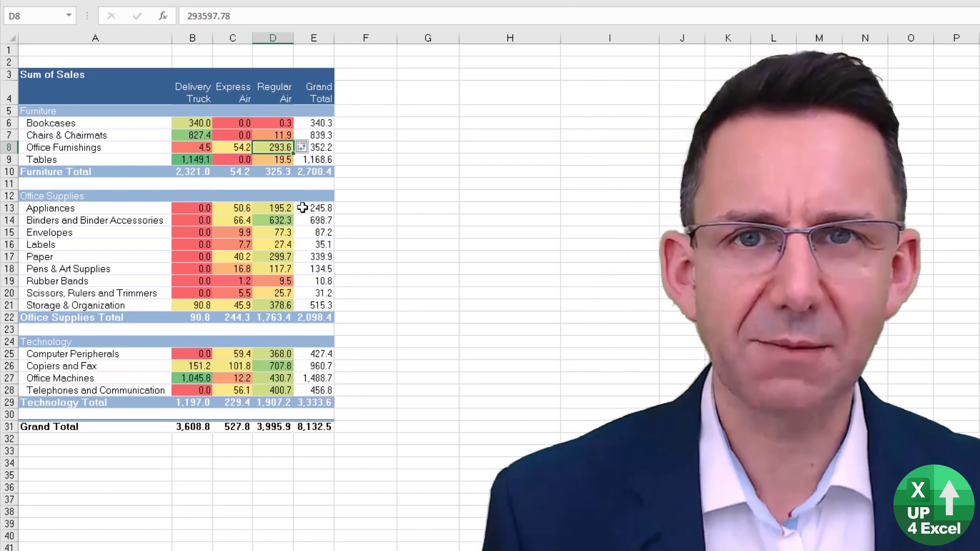
pyautogui.moveTo(303, 208)
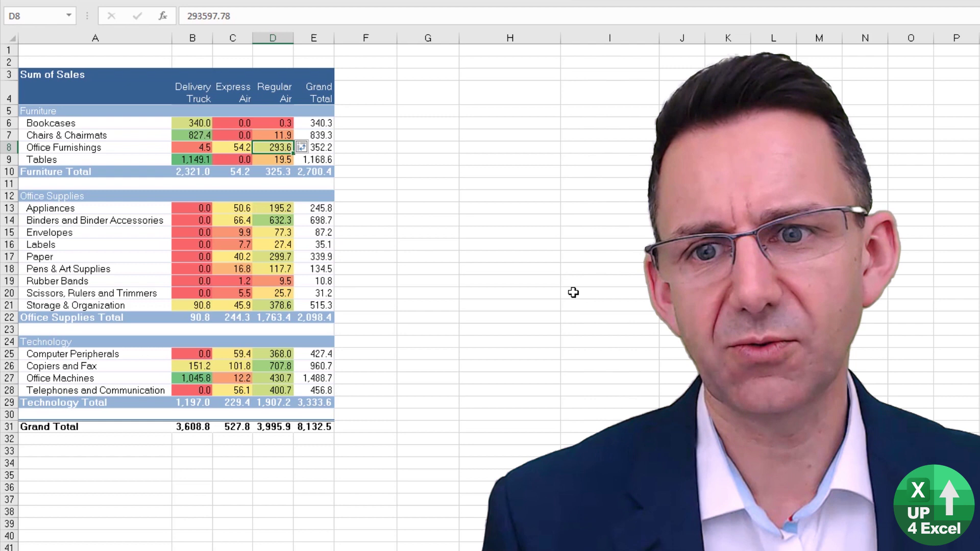
# - Review the scope choices while selecting the Envelopes, Office Furnishings and Labels values
pyautogui.click(312, 147)
pyautogui.click(367, 199)
pyautogui.click(240, 232)
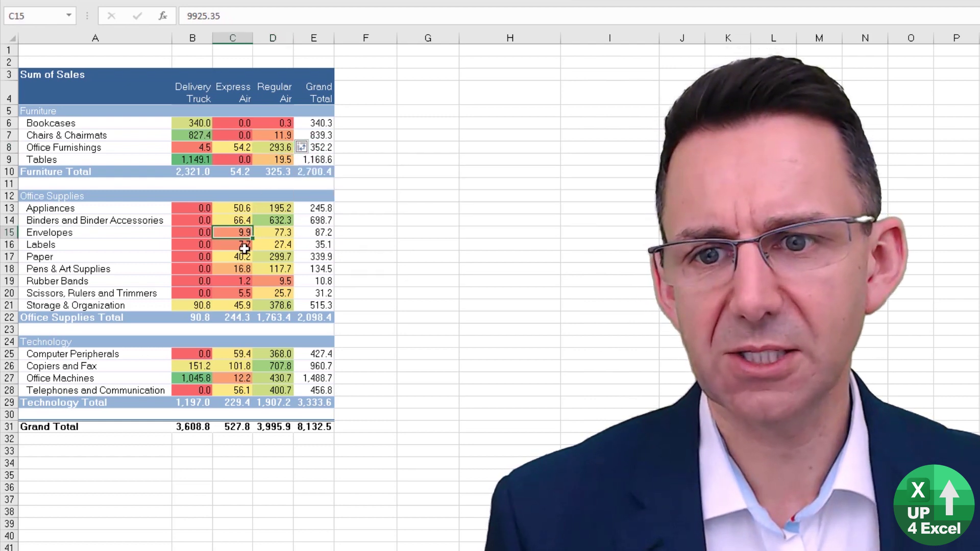
pyautogui.click(311, 149)
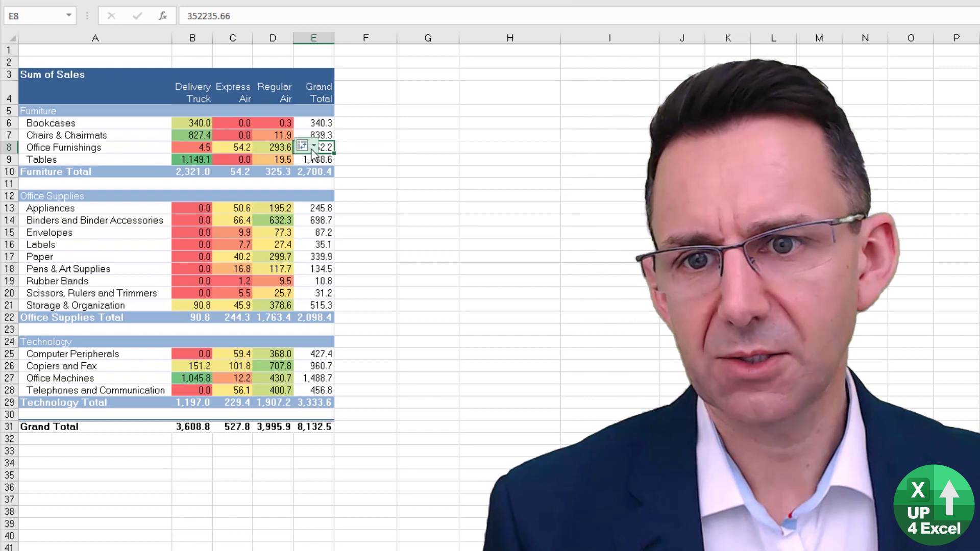
pyautogui.click(312, 146)
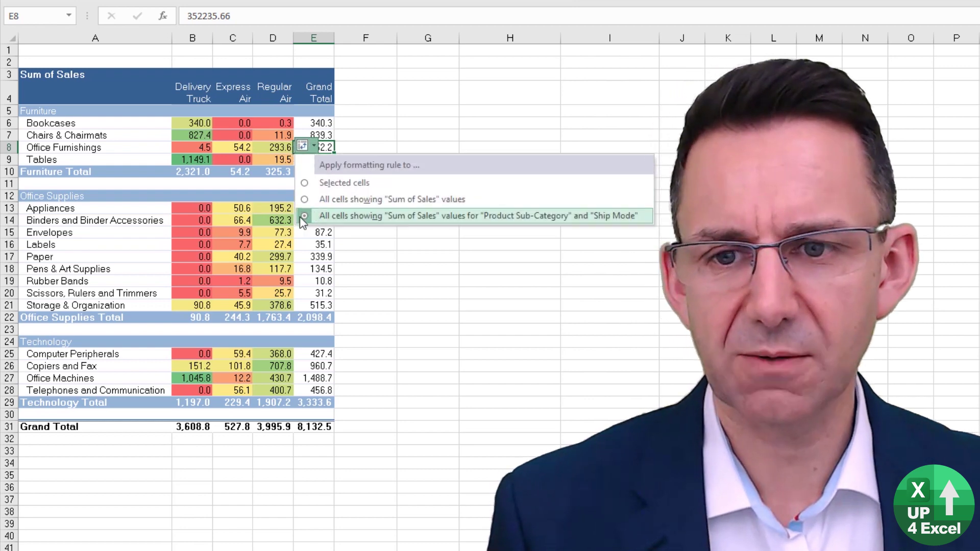
pyautogui.moveTo(251, 243); pyautogui.dragTo(259, 245)
# - Refresh the pivot table and inspect the Chairs, Pens & Art Supplies and Labels values
pyautogui.rightClick(259, 245)
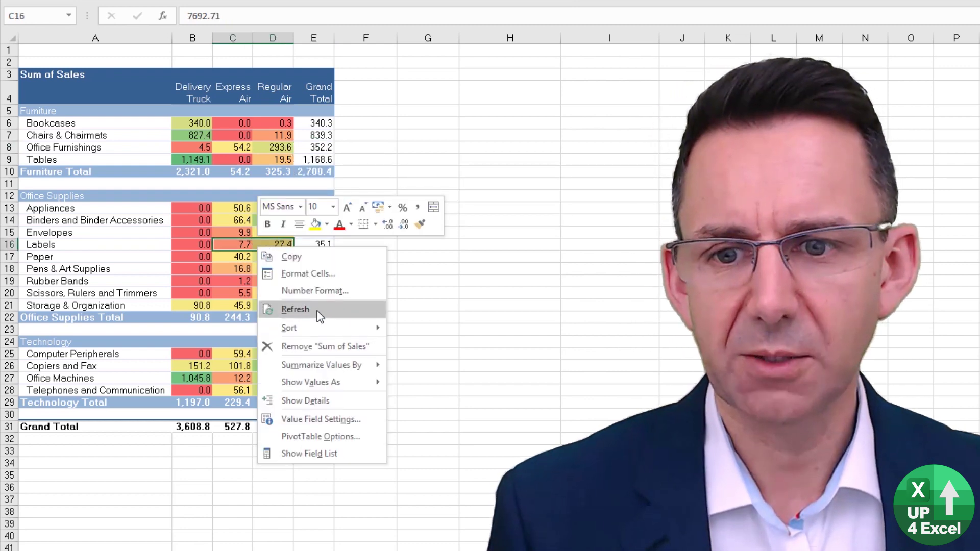
pyautogui.click(296, 310)
pyautogui.click(274, 133)
pyautogui.click(235, 268)
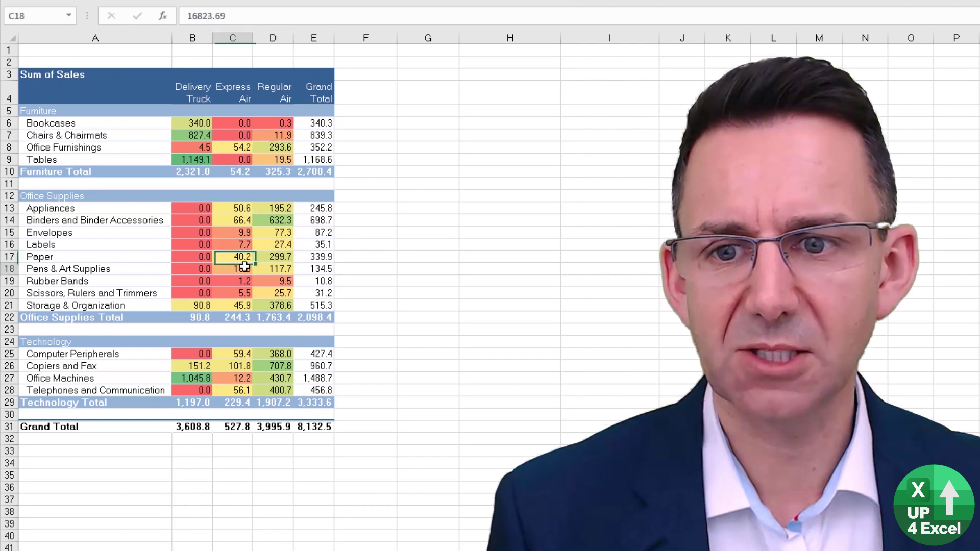
pyautogui.click(184, 245)
# - Delete the Graded Color Scale rule in Manage Rules, apply the change and close the manager
pyautogui.click(233, 257)
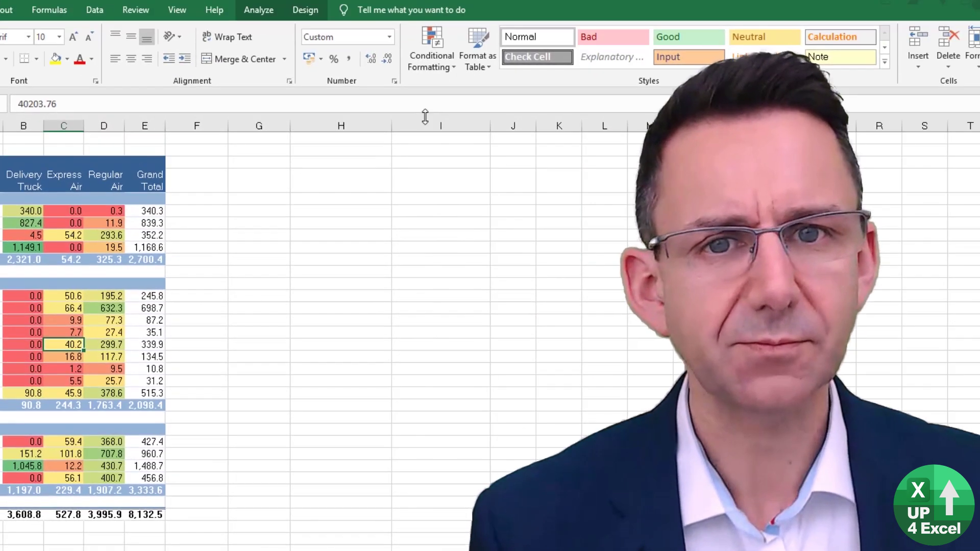
pyautogui.click(433, 63)
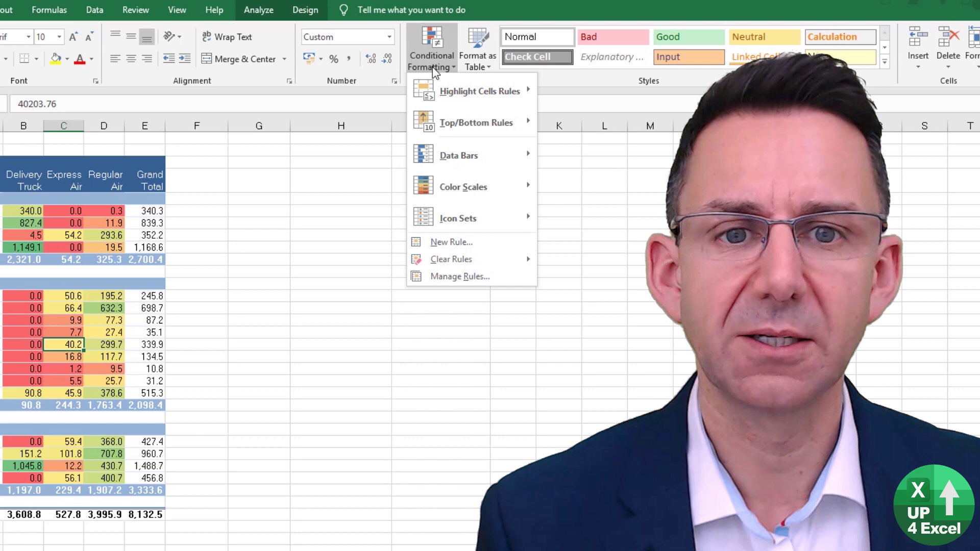
pyautogui.click(460, 280)
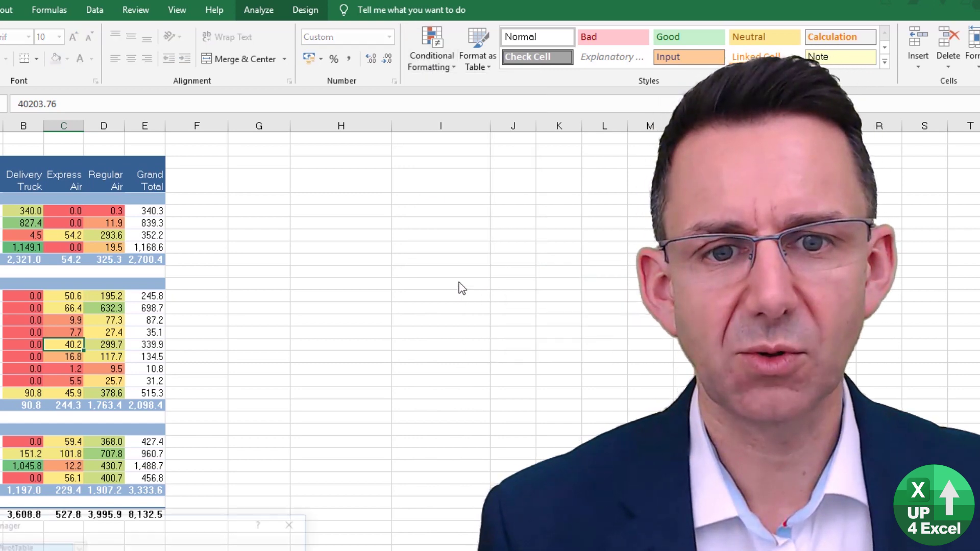
pyautogui.moveTo(355, 430); pyautogui.dragTo(378, 181)
pyautogui.click(163, 270)
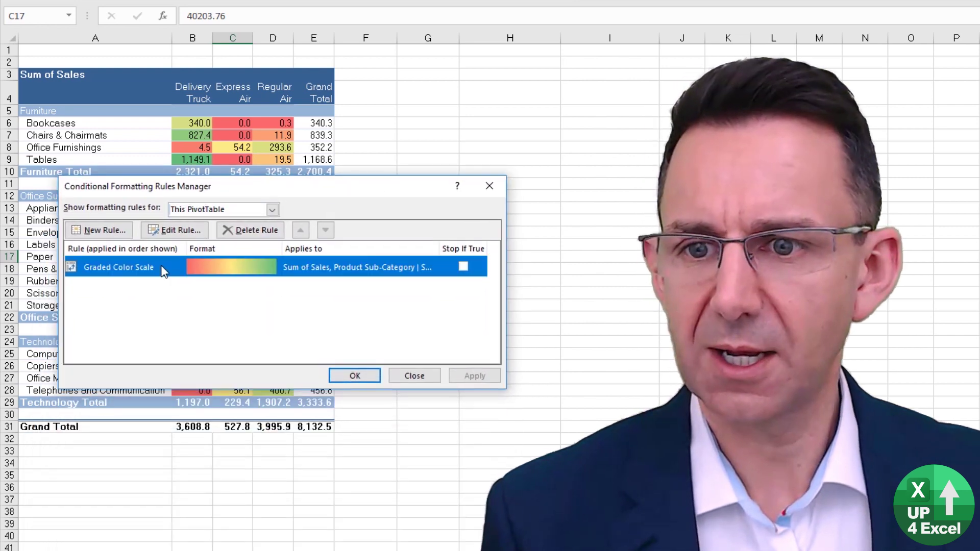
pyautogui.click(166, 230)
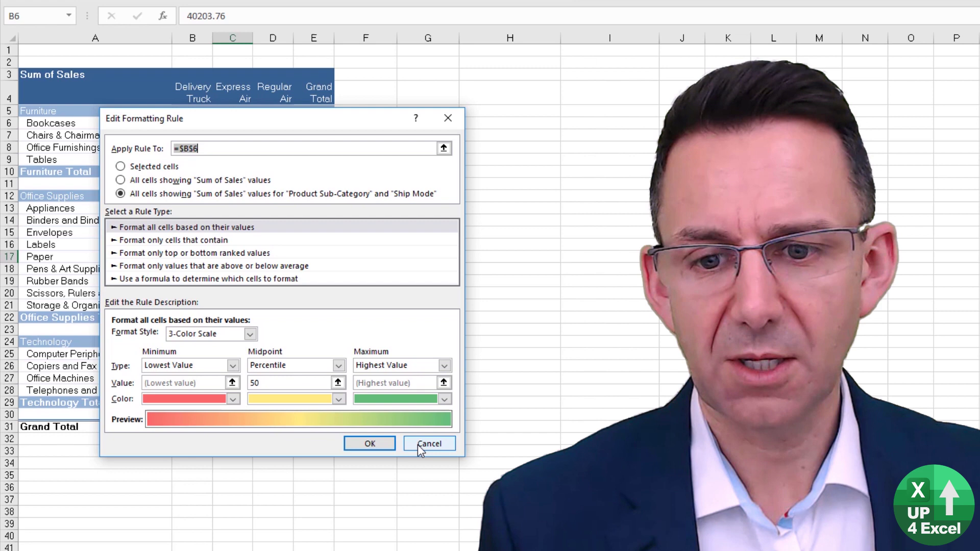
pyautogui.click(418, 445)
pyautogui.click(254, 232)
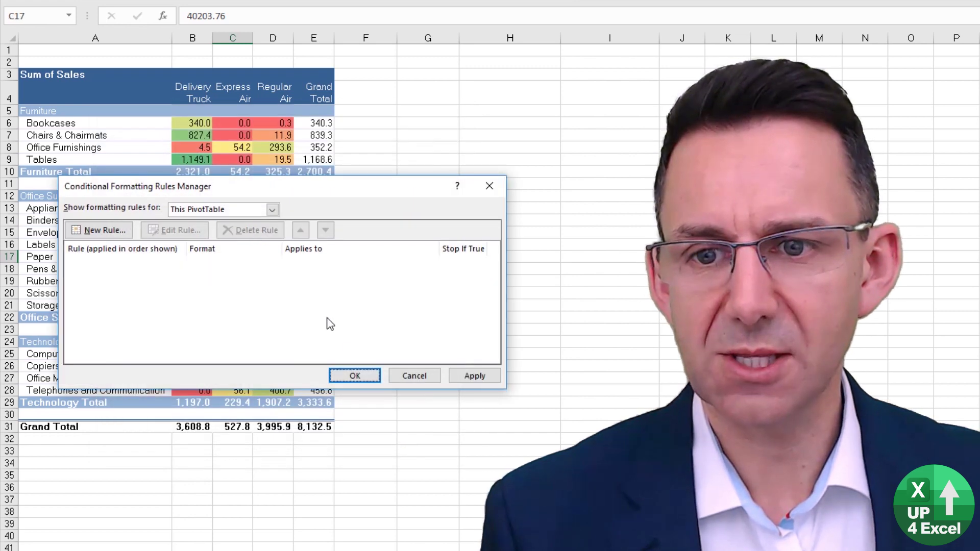
pyautogui.click(474, 377)
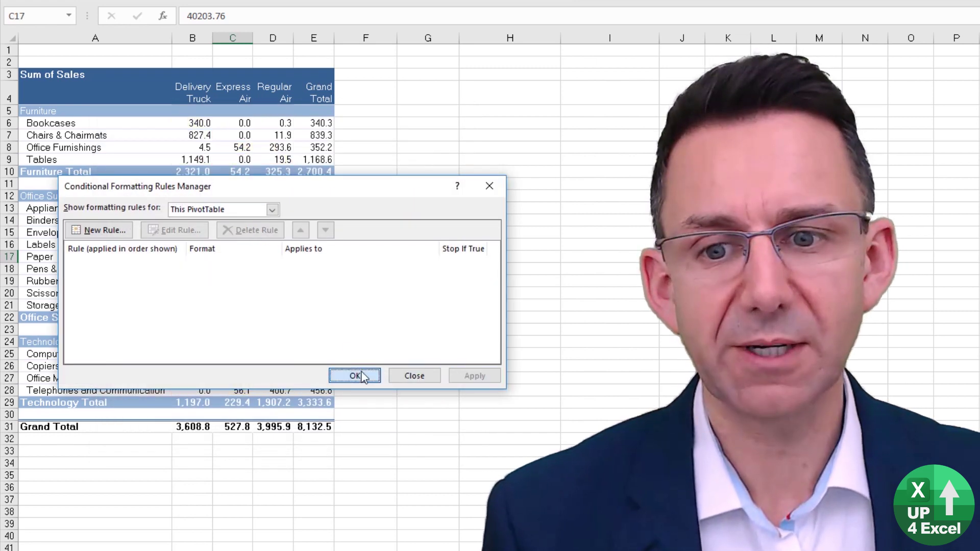
pyautogui.click(354, 375)
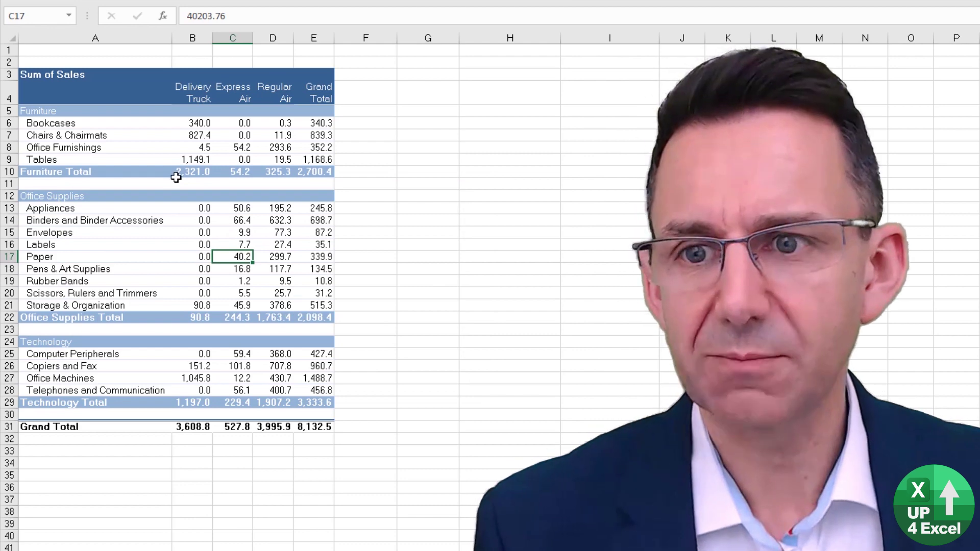
# - Start a new rule on B14 formatting cells whose value is less than 0
pyautogui.rightClick(203, 135)
pyautogui.press('Escape')
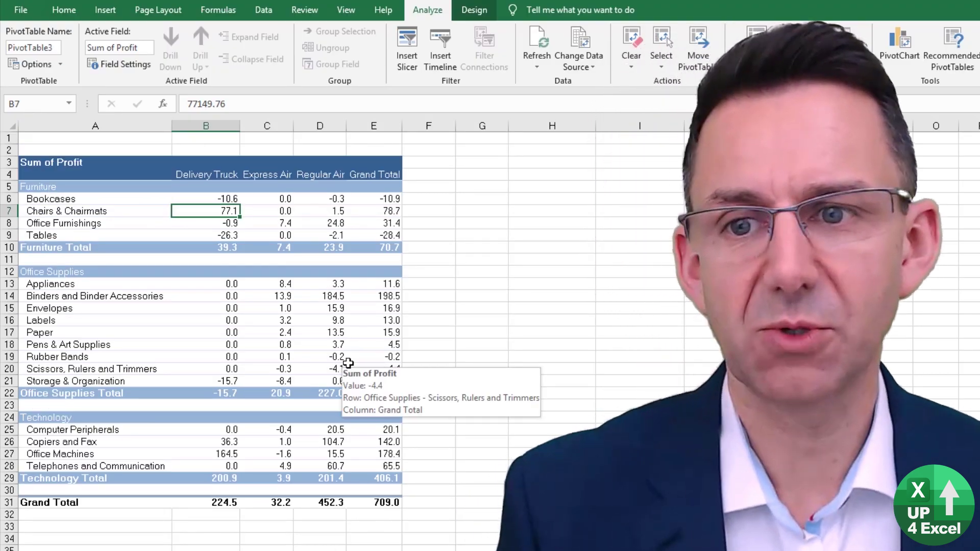
pyautogui.click(205, 296)
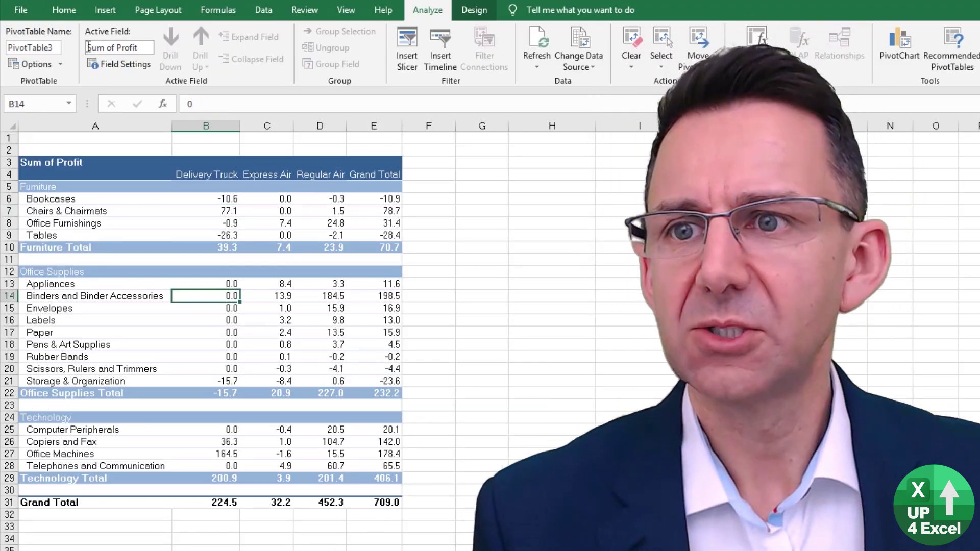
pyautogui.click(64, 9)
pyautogui.click(609, 61)
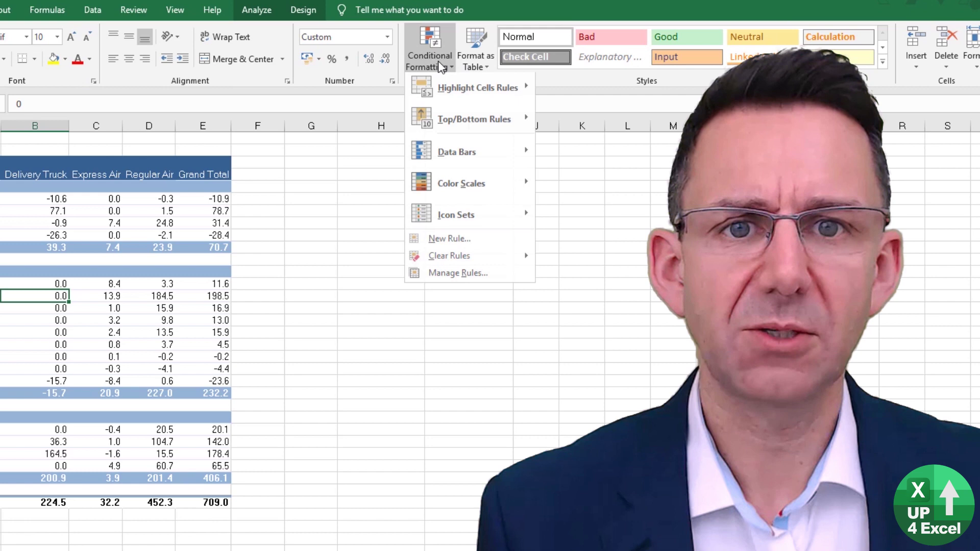
pyautogui.click(455, 241)
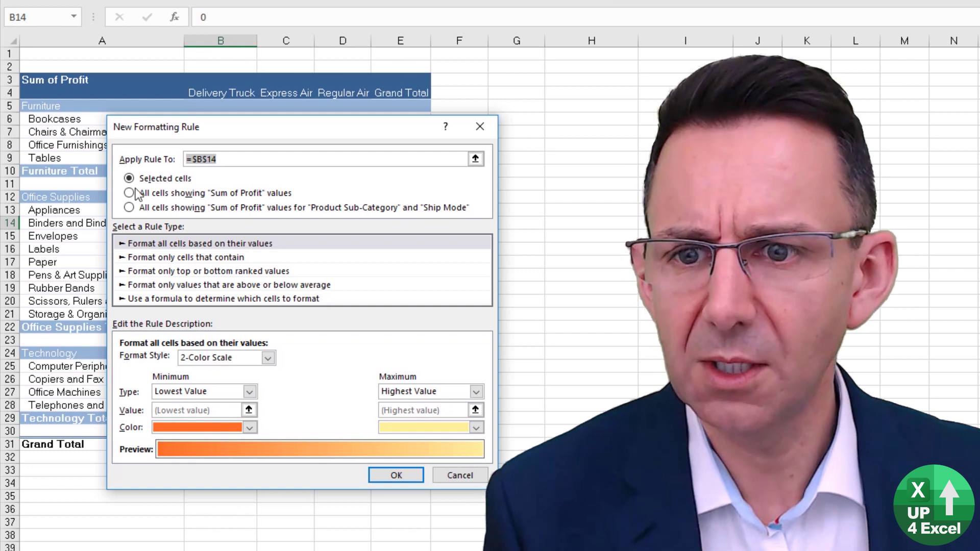
pyautogui.click(157, 259)
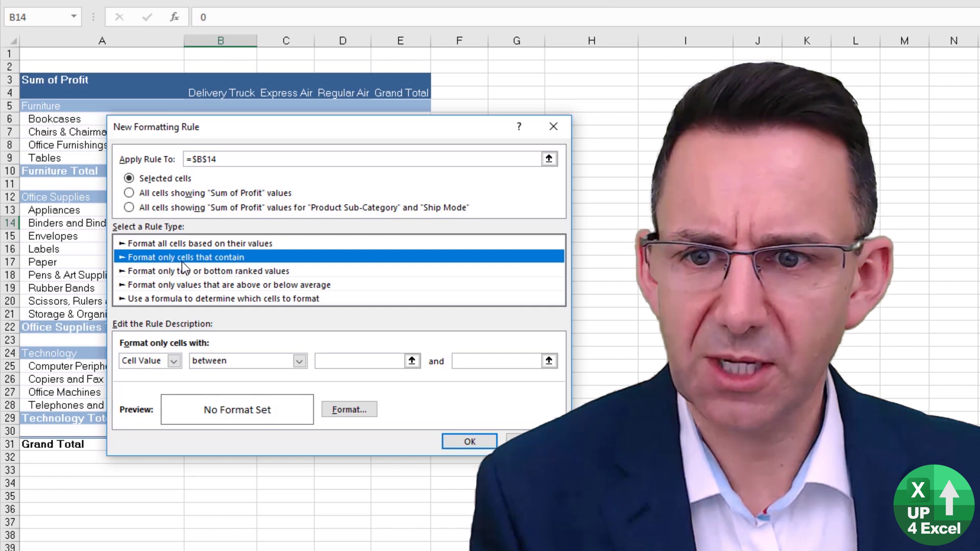
pyautogui.click(174, 362)
pyautogui.click(173, 362)
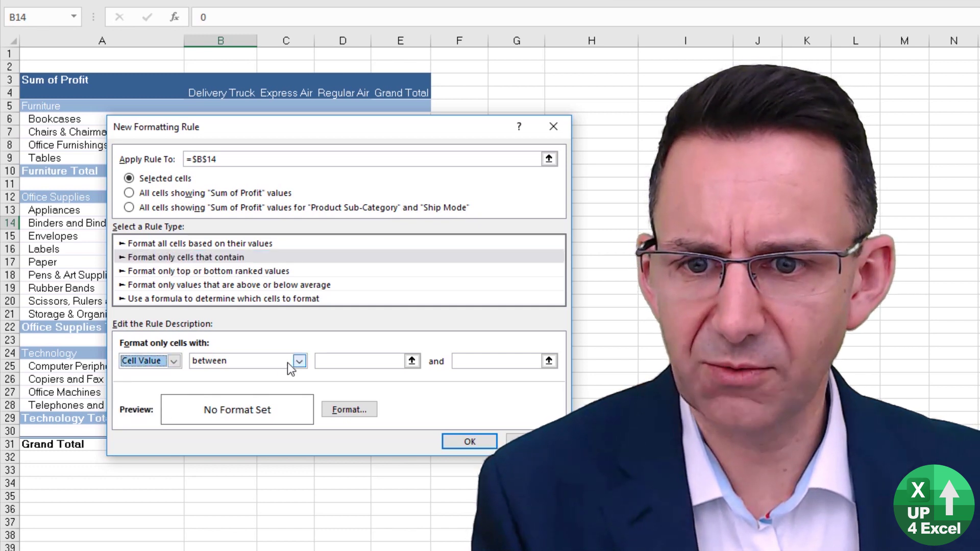
pyautogui.click(299, 360)
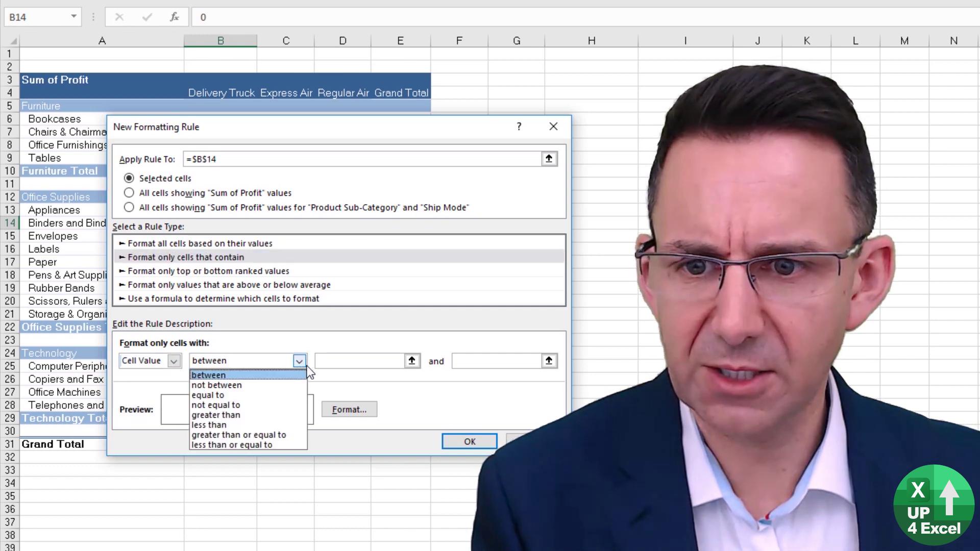
pyautogui.click(276, 425)
pyautogui.click(360, 361)
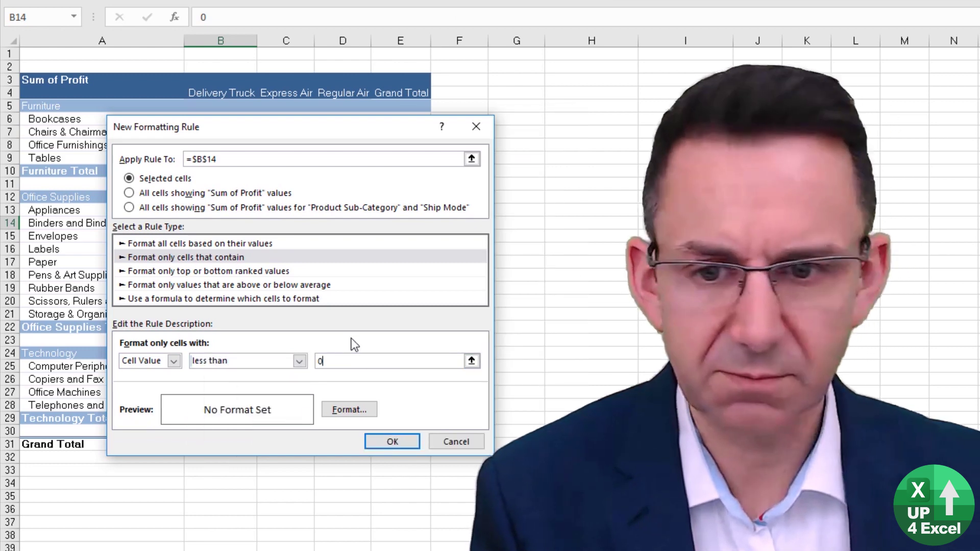
# - Give matching cells a red fill with white text and save the rule
pyautogui.click(341, 410)
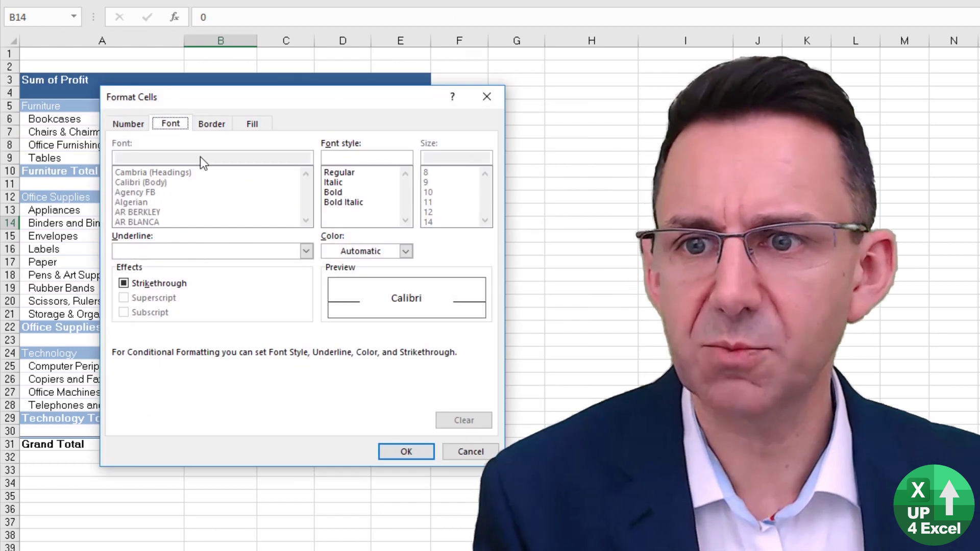
pyautogui.click(252, 124)
pyautogui.click(140, 274)
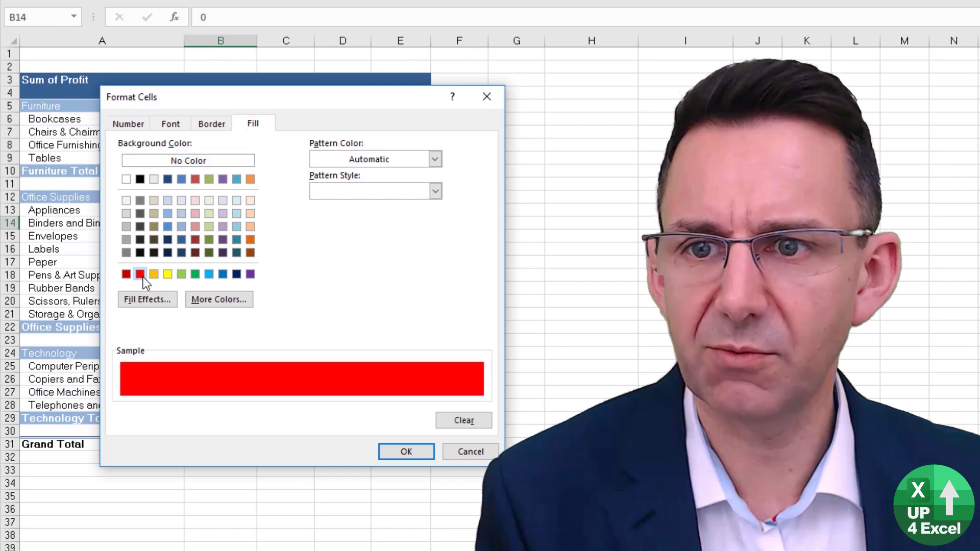
pyautogui.click(170, 124)
pyautogui.click(405, 251)
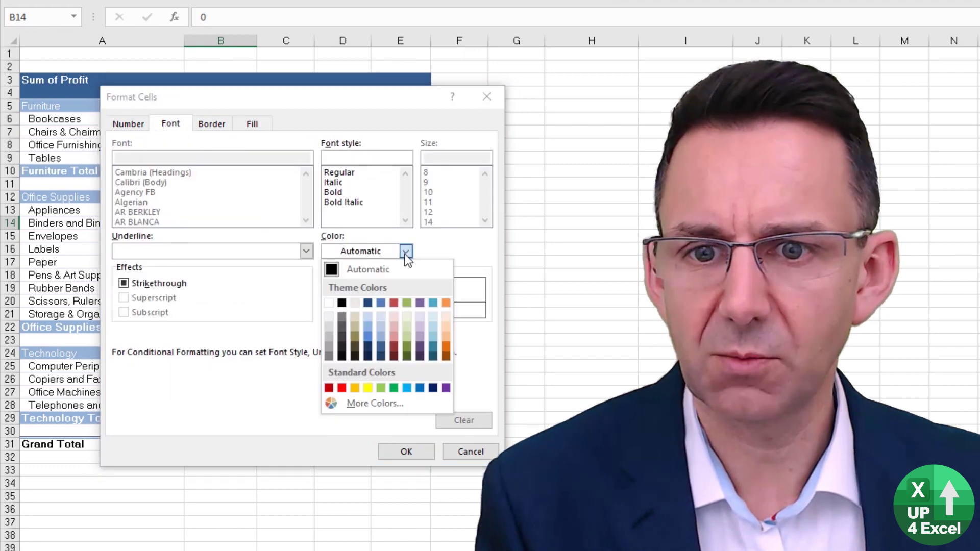
pyautogui.click(335, 298)
pyautogui.click(405, 453)
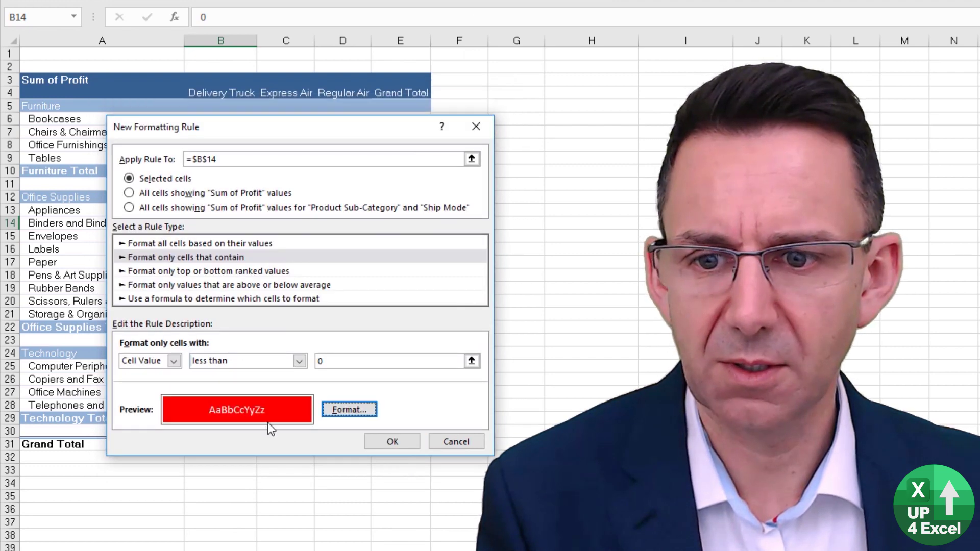
pyautogui.click(391, 442)
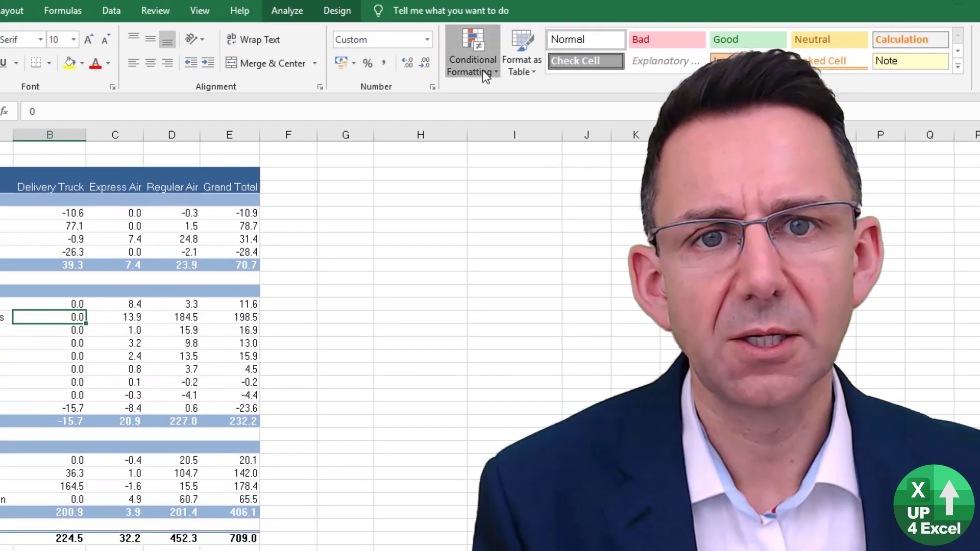
# - Edit the Cell Value < 0 rule to apply to all cells showing Sum of Profit values
pyautogui.click(482, 69)
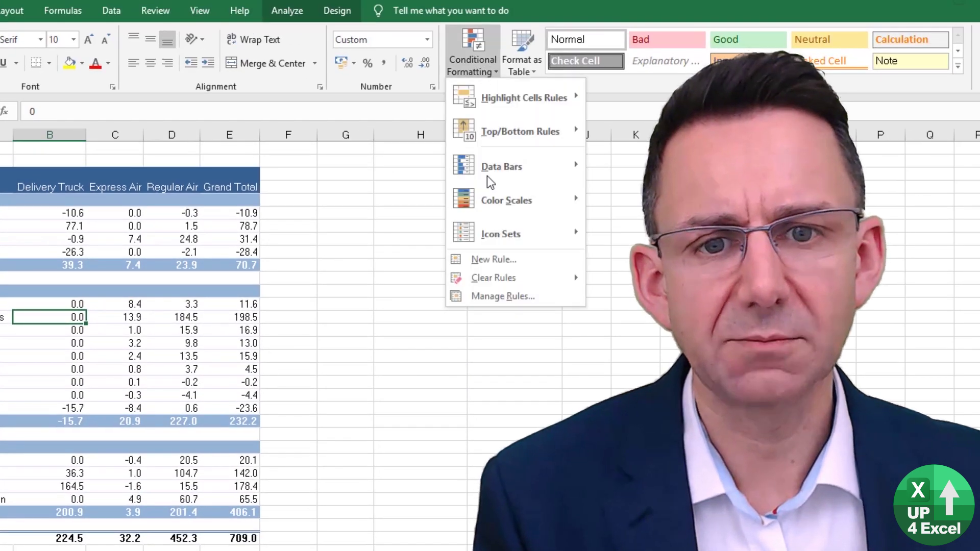
pyautogui.click(510, 301)
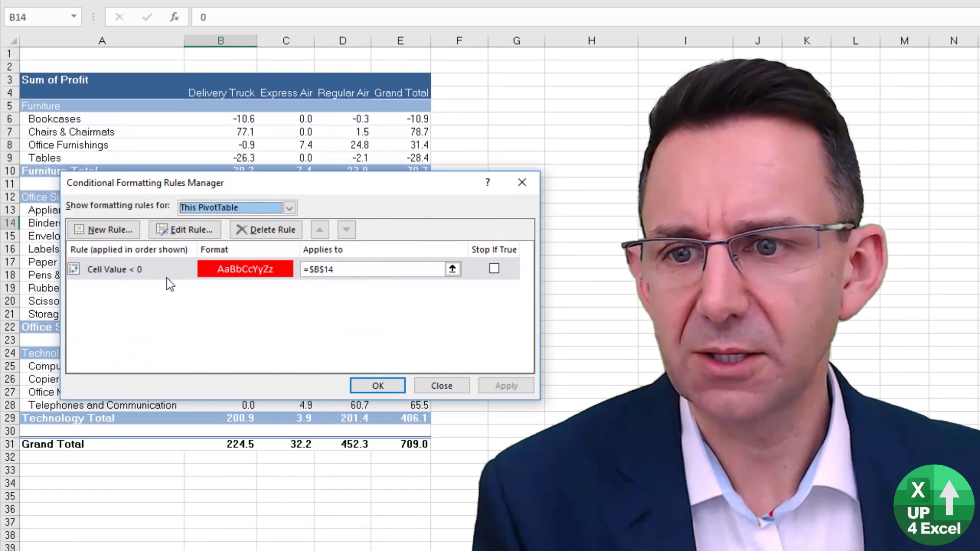
pyautogui.click(166, 271)
pyautogui.click(186, 230)
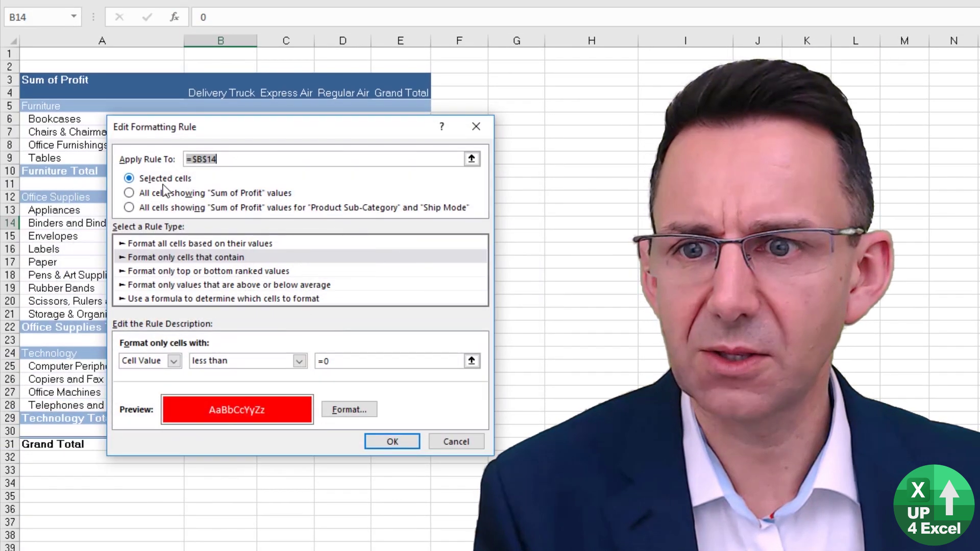
pyautogui.hotkey('alt', 'w')
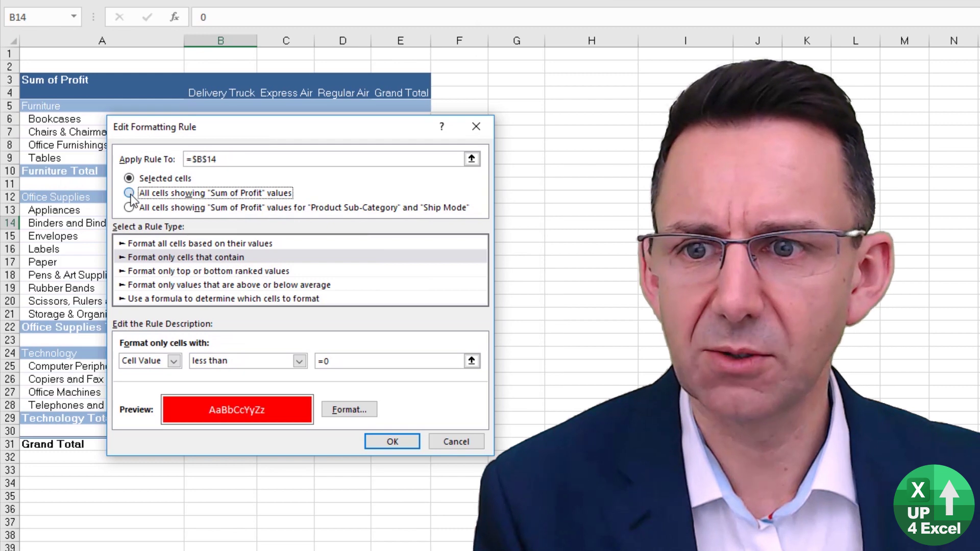
pyautogui.moveTo(275, 130); pyautogui.dragTo(615, 54)
pyautogui.press('Return')
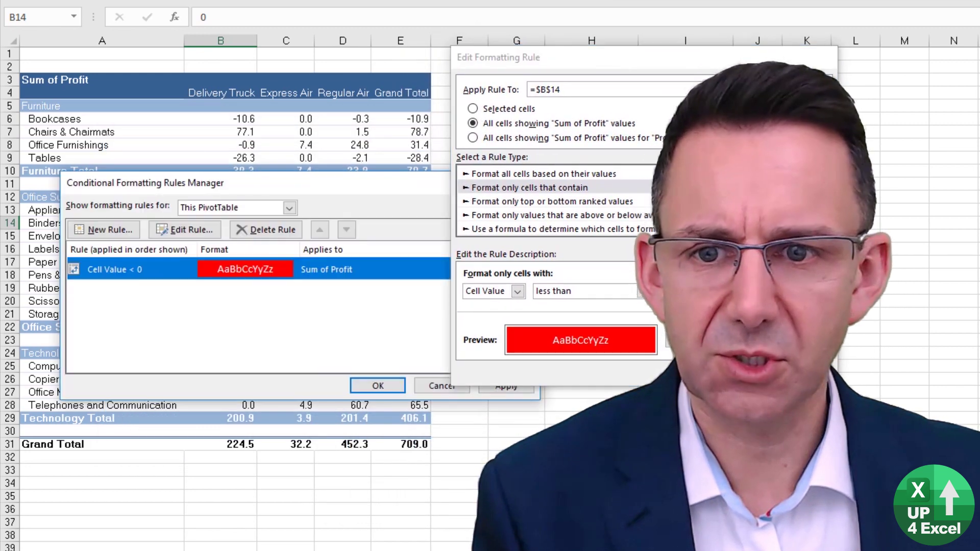
pyautogui.click(505, 386)
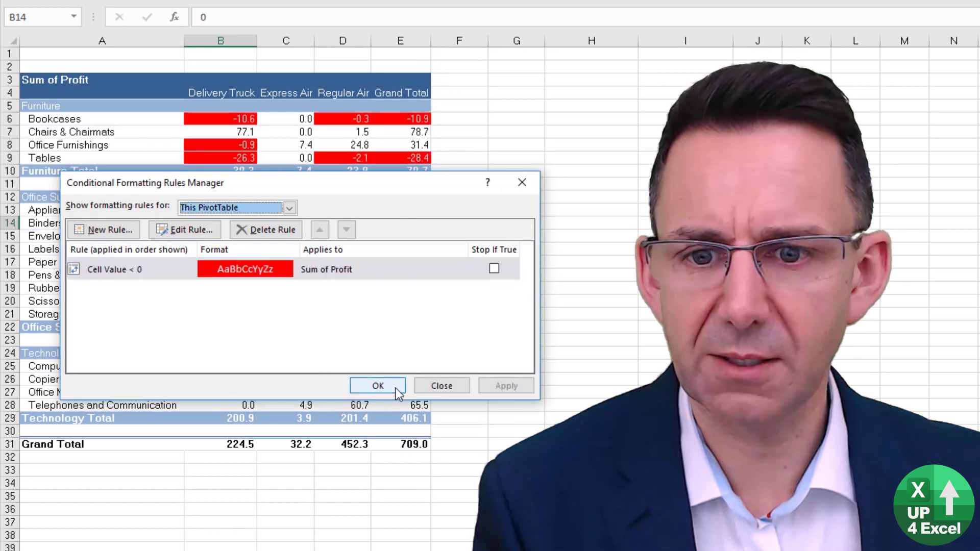
pyautogui.click(377, 385)
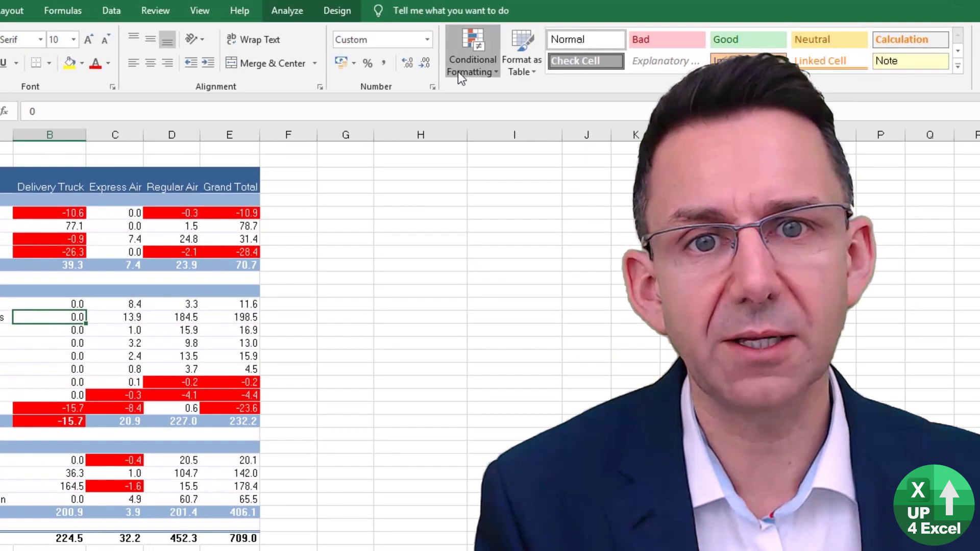
# - Edit the negative-value rule to cover only Sum of Profit for Product Category and Ship Mode
pyautogui.click(458, 72)
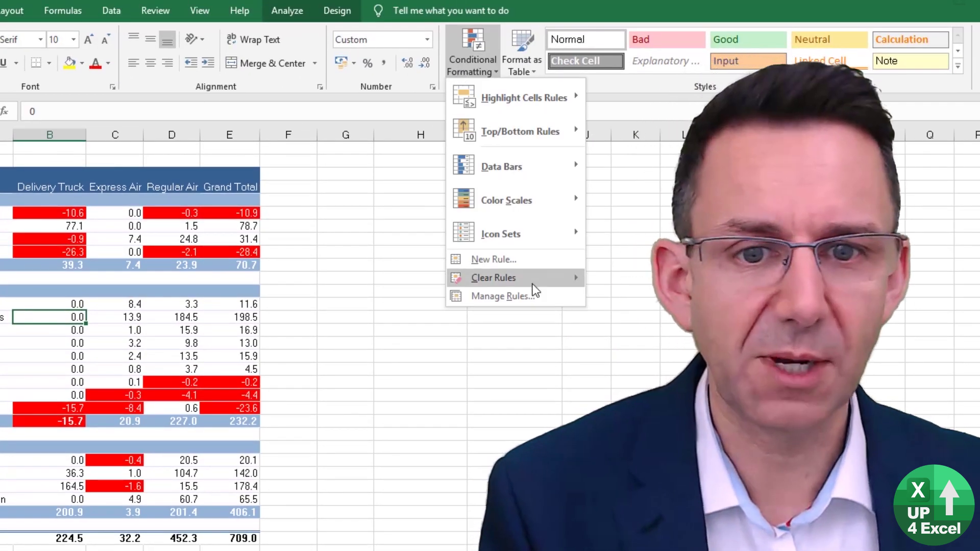
pyautogui.click(510, 296)
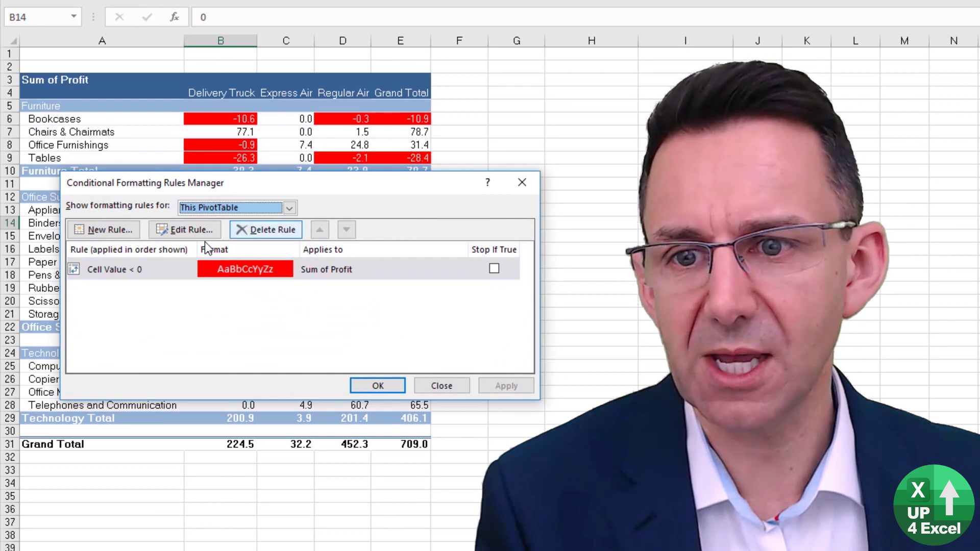
pyautogui.click(204, 229)
pyautogui.click(129, 207)
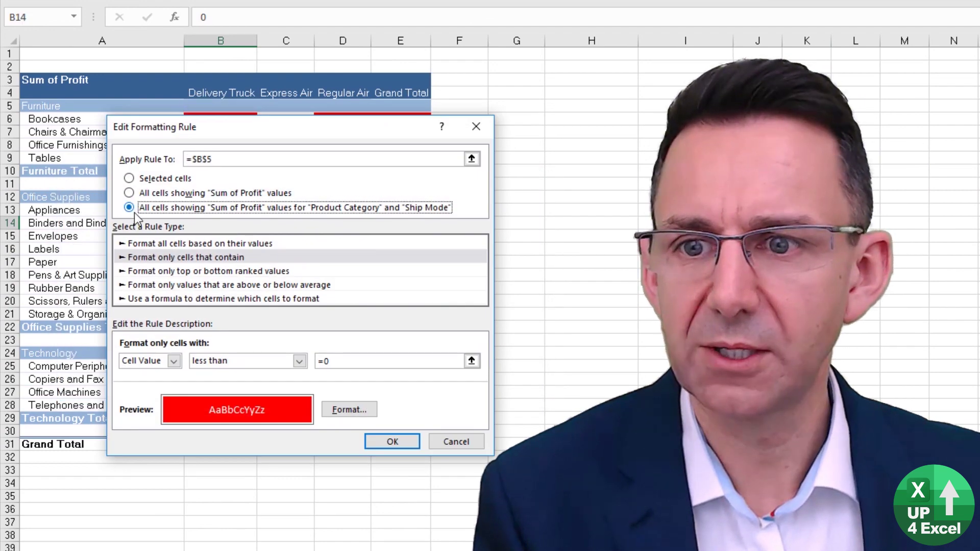
pyautogui.click(389, 443)
pyautogui.click(505, 385)
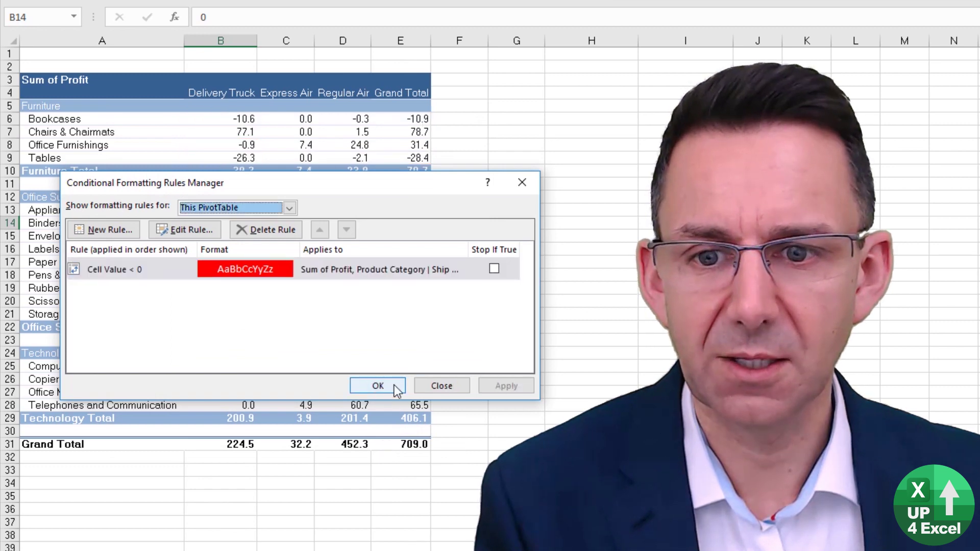
pyautogui.click(391, 386)
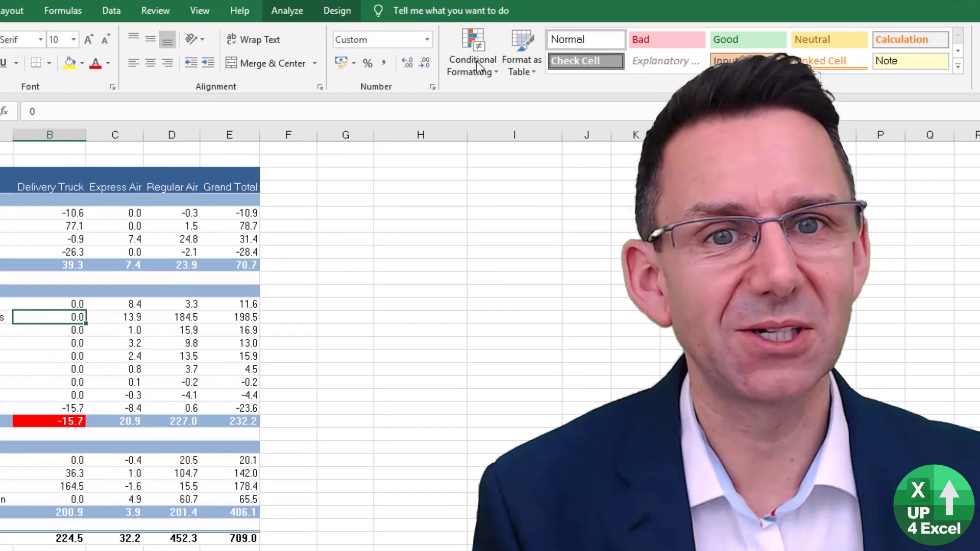
# - Retarget the Cell Value < 0 rule to Product Sub-Category and Ship Mode values via cell B9
pyautogui.click(472, 56)
pyautogui.click(505, 297)
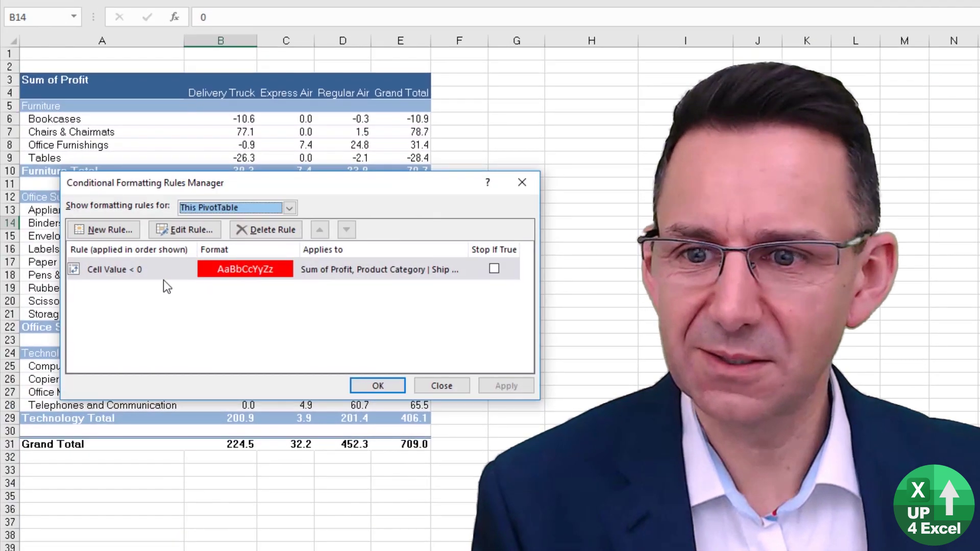
pyautogui.click(164, 270)
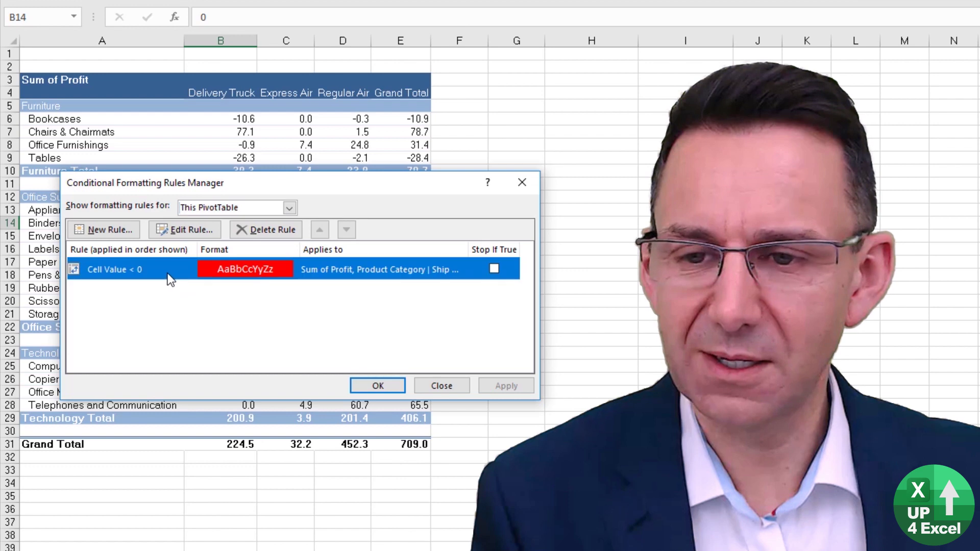
pyautogui.click(186, 231)
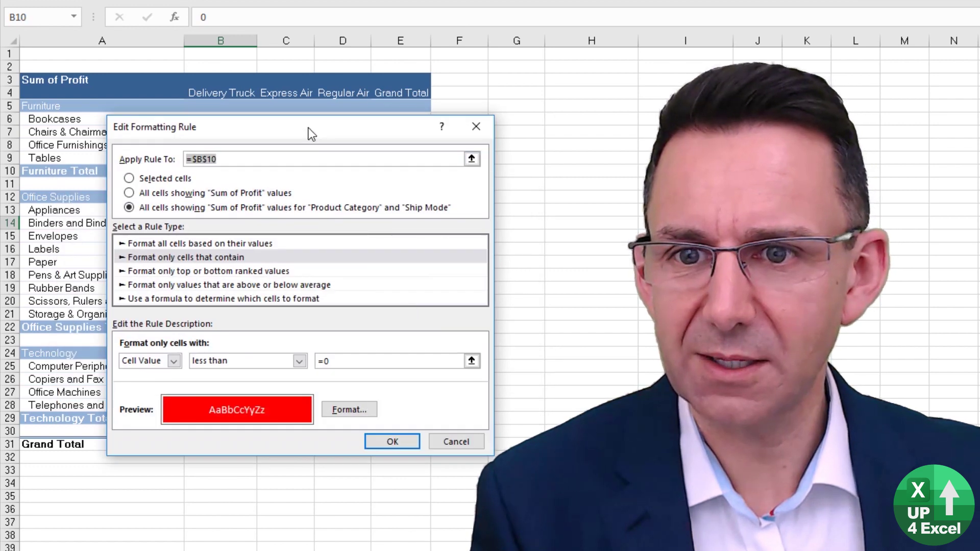
pyautogui.moveTo(308, 128); pyautogui.dragTo(307, 194)
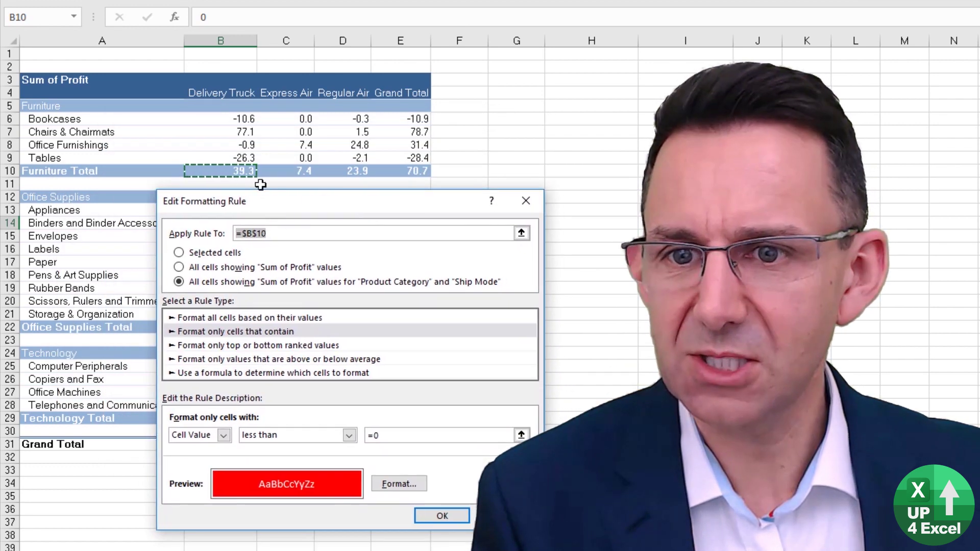
pyautogui.click(250, 158)
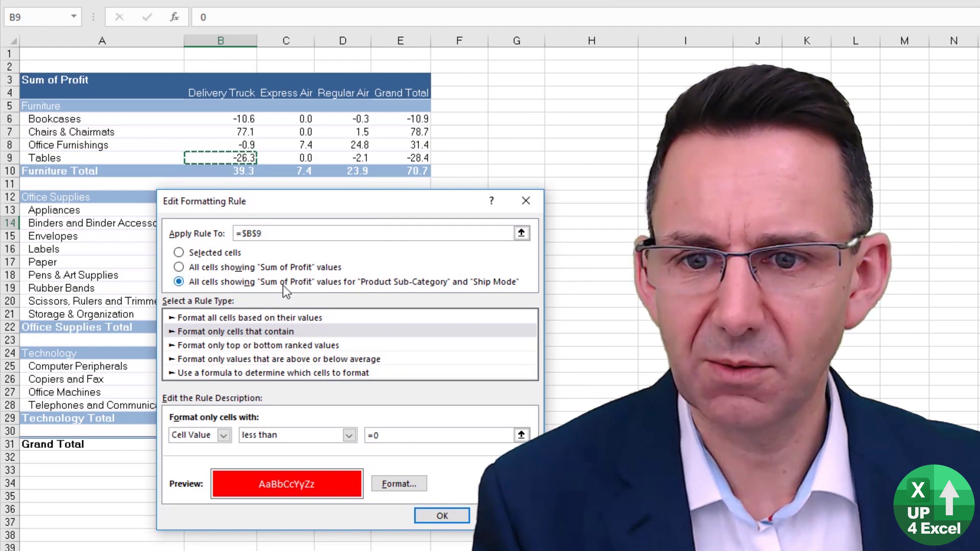
pyautogui.click(442, 515)
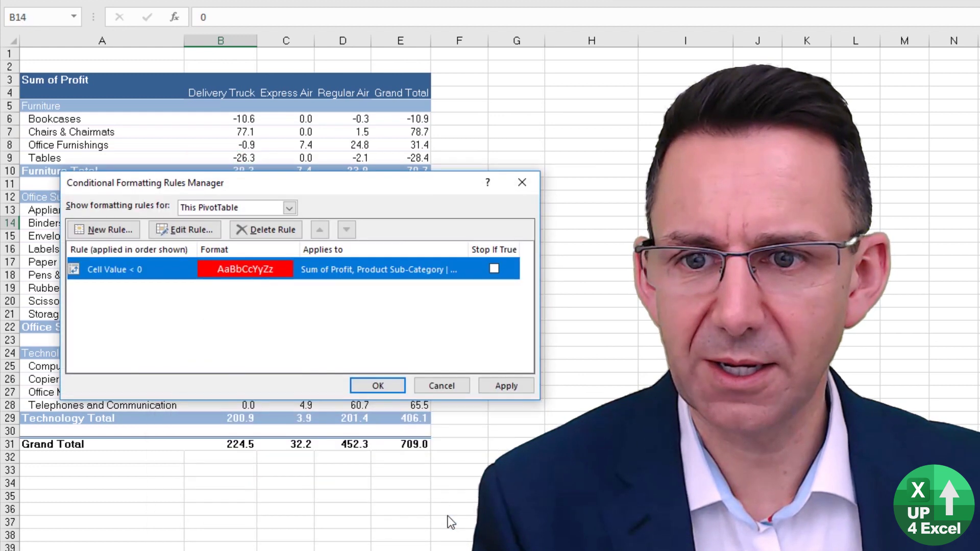
pyautogui.click(502, 387)
pyautogui.click(378, 387)
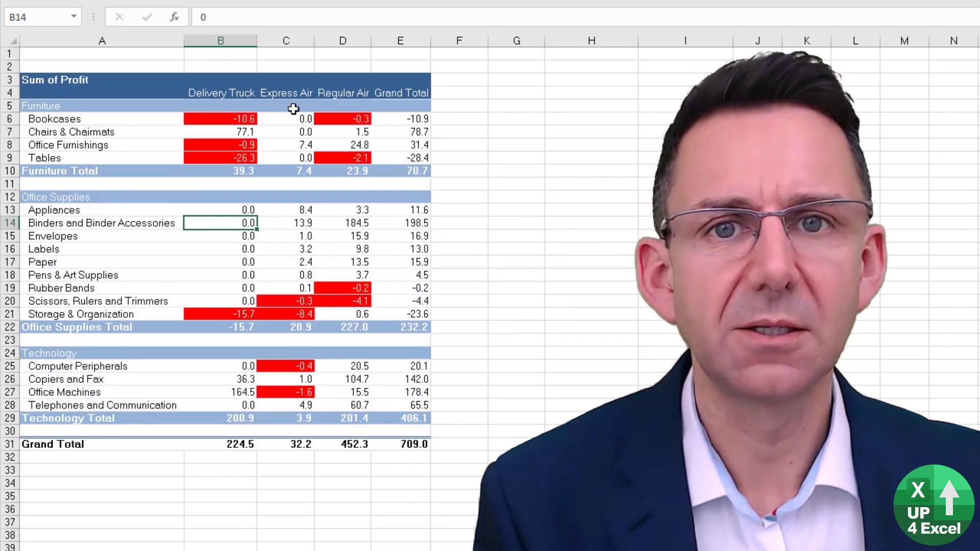